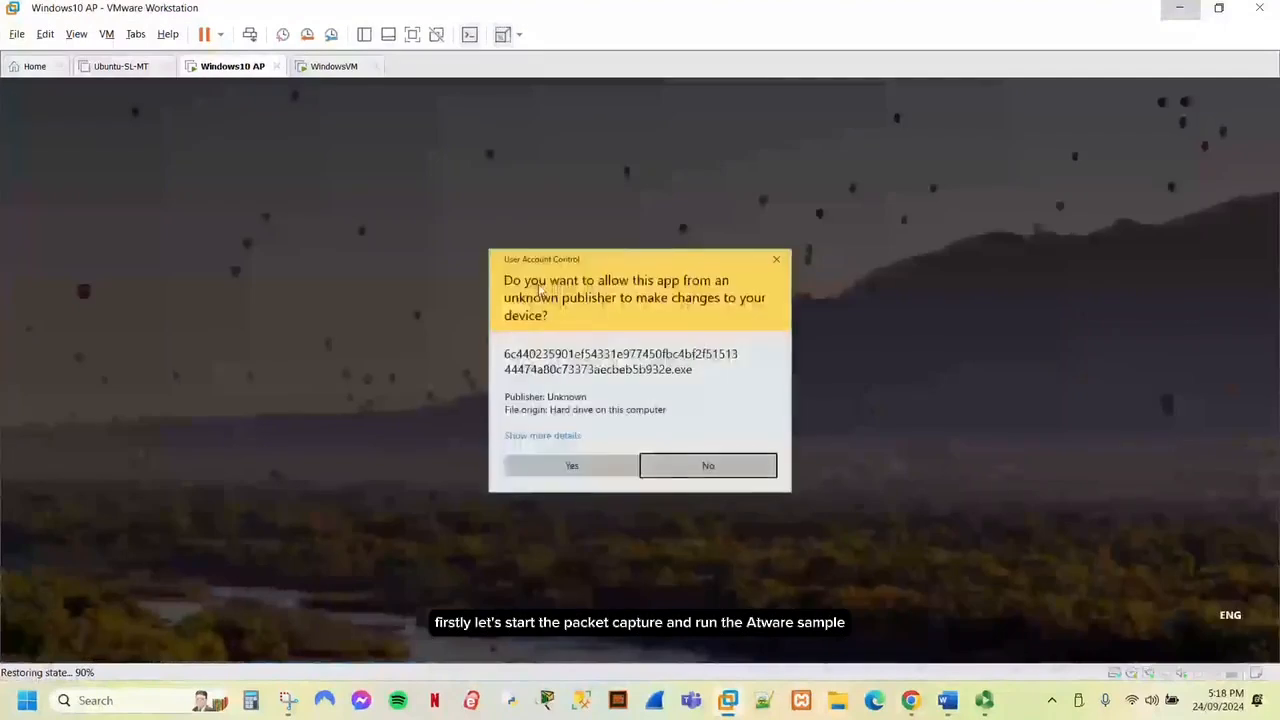
Approve the UAC prompt and step through the Web Bar Setup Wizard, accepting the licence, to install.
click(562, 465)
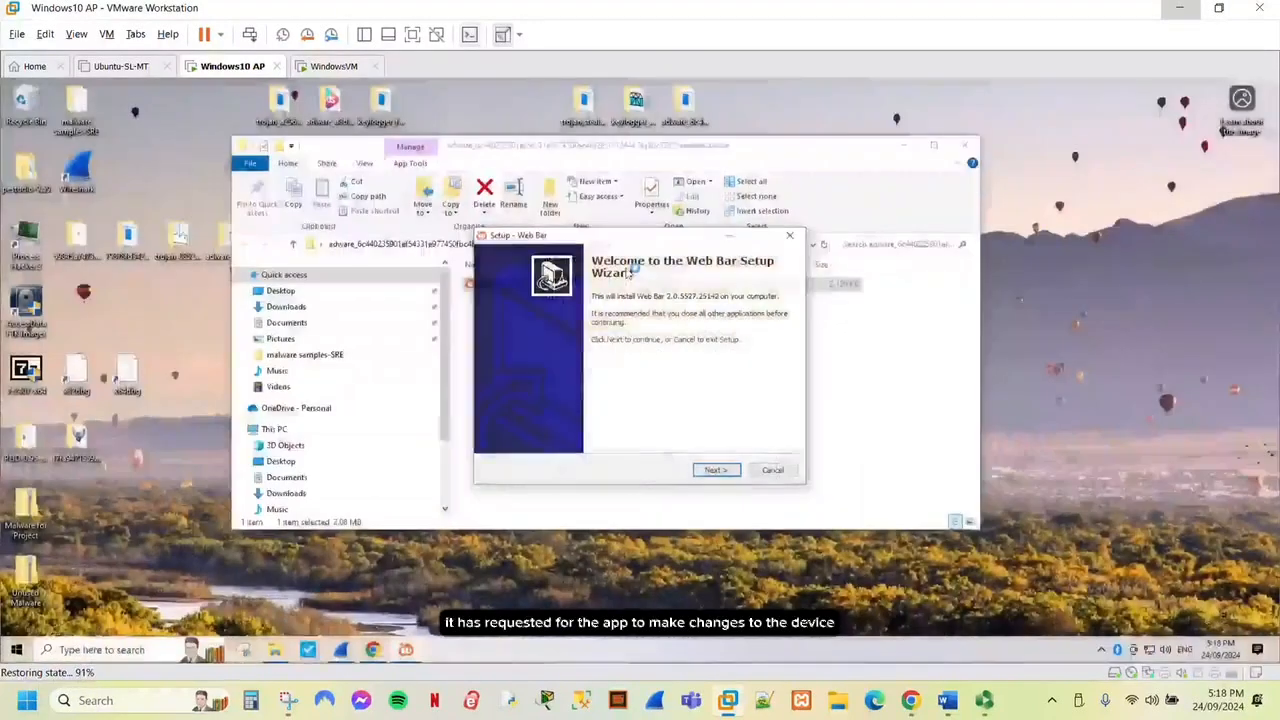
click(714, 469)
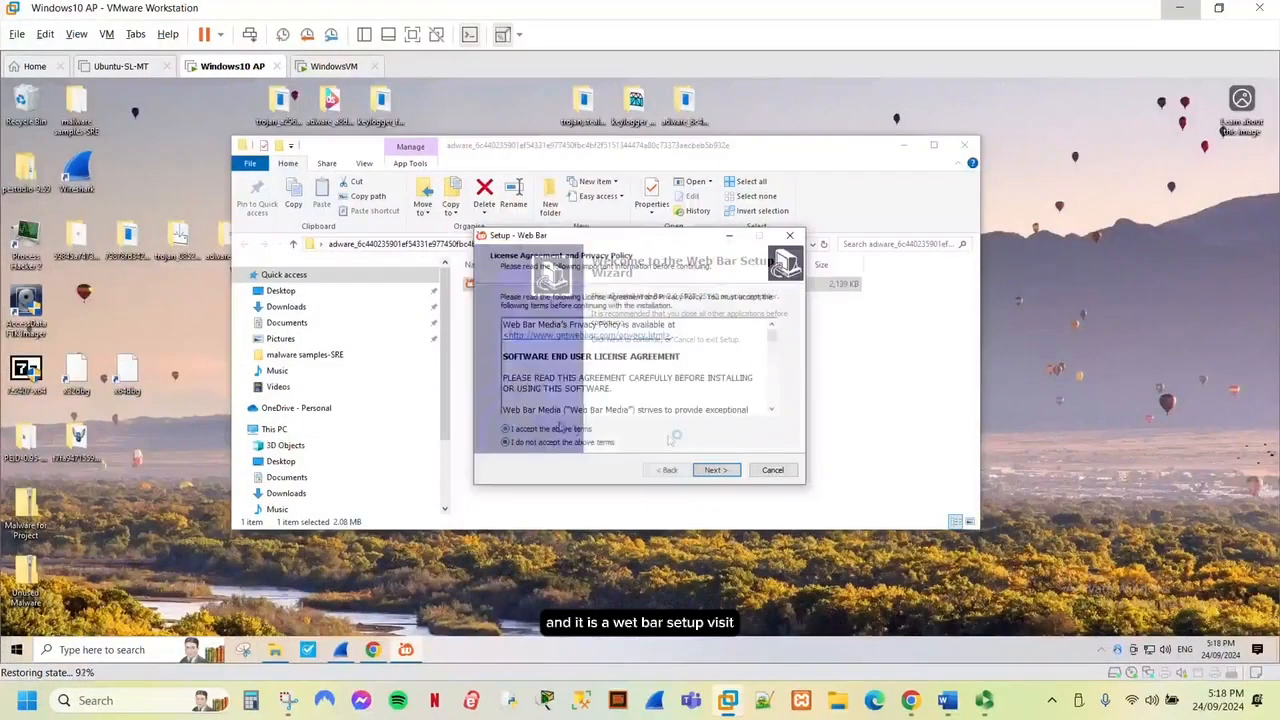
click(713, 469)
click(716, 469)
Finish Web Bar setup, close the installer folder, and open Facebook from the docked toolbar.
click(716, 469)
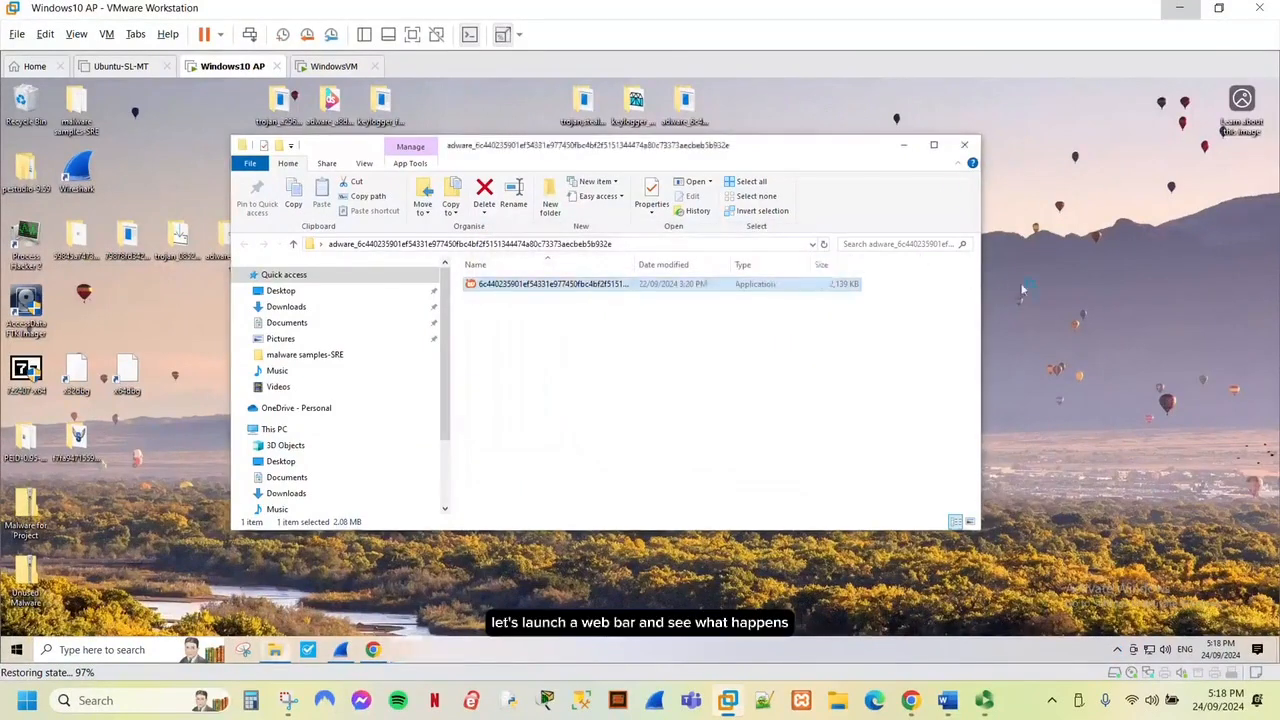
click(960, 152)
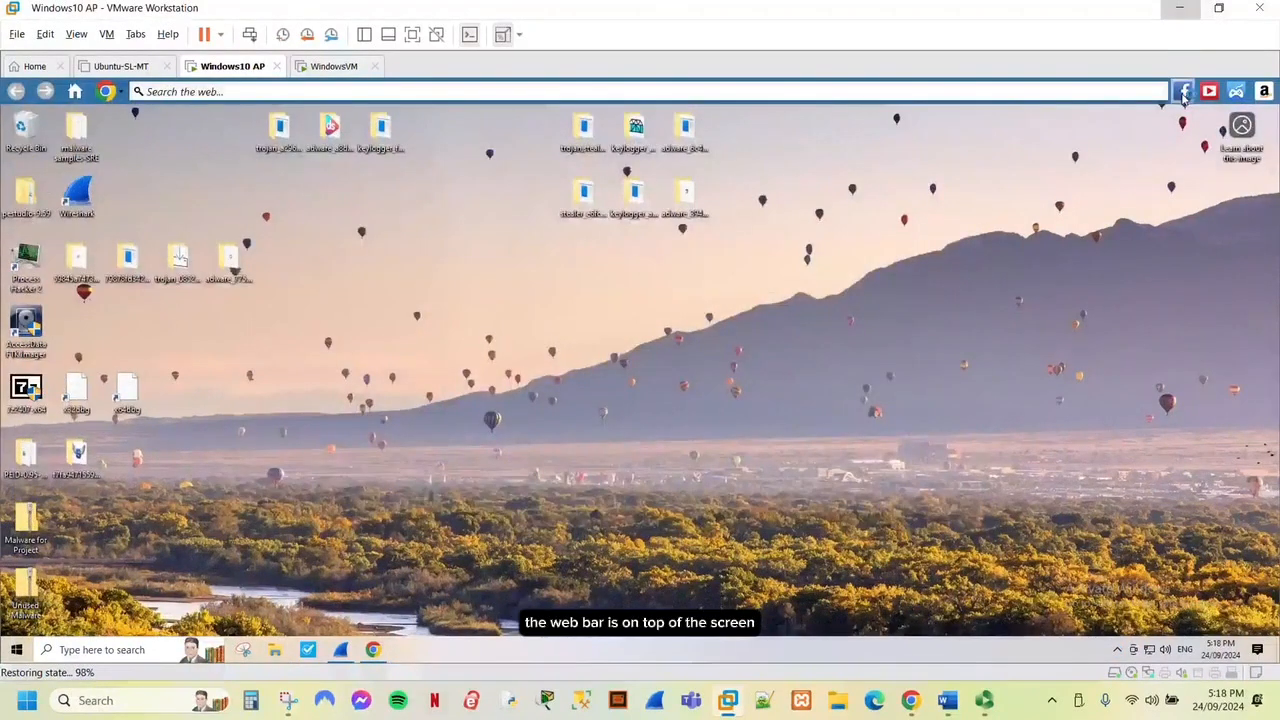
click(1185, 92)
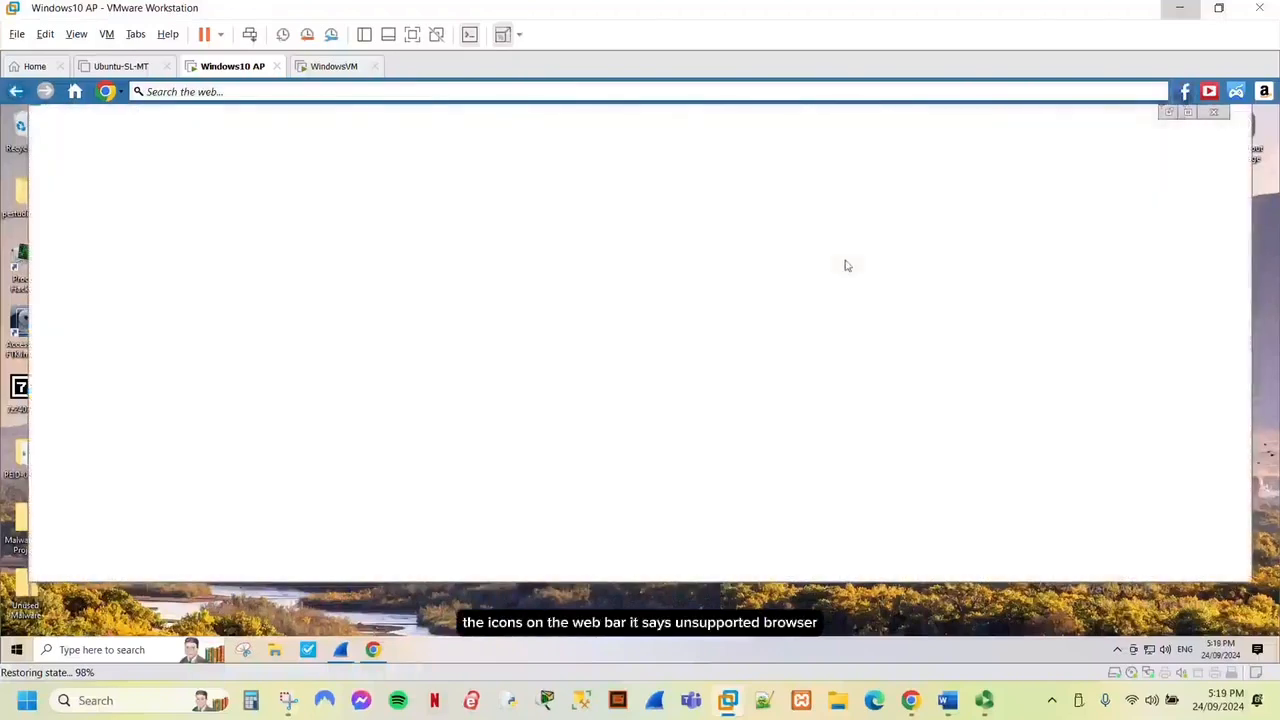
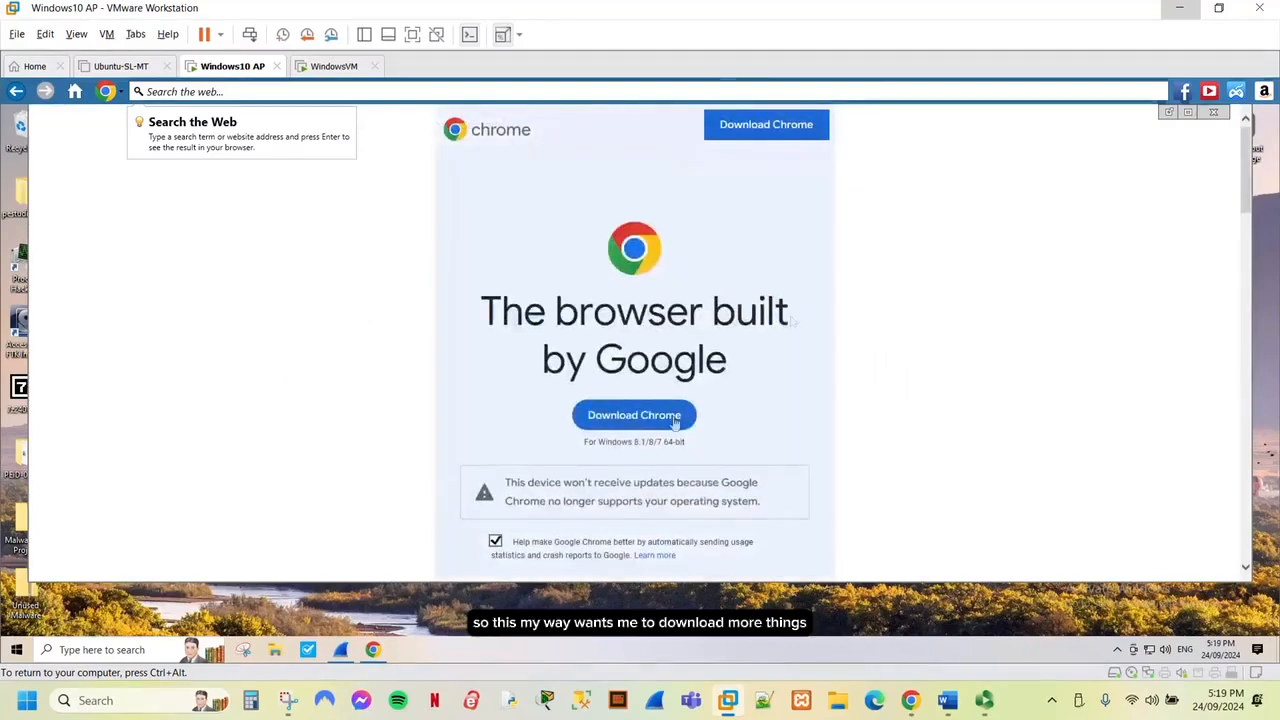
Download ChromeSetup.exe and run it, allowing the security warning and the Google Update Setup UAC prompt.
click(675, 418)
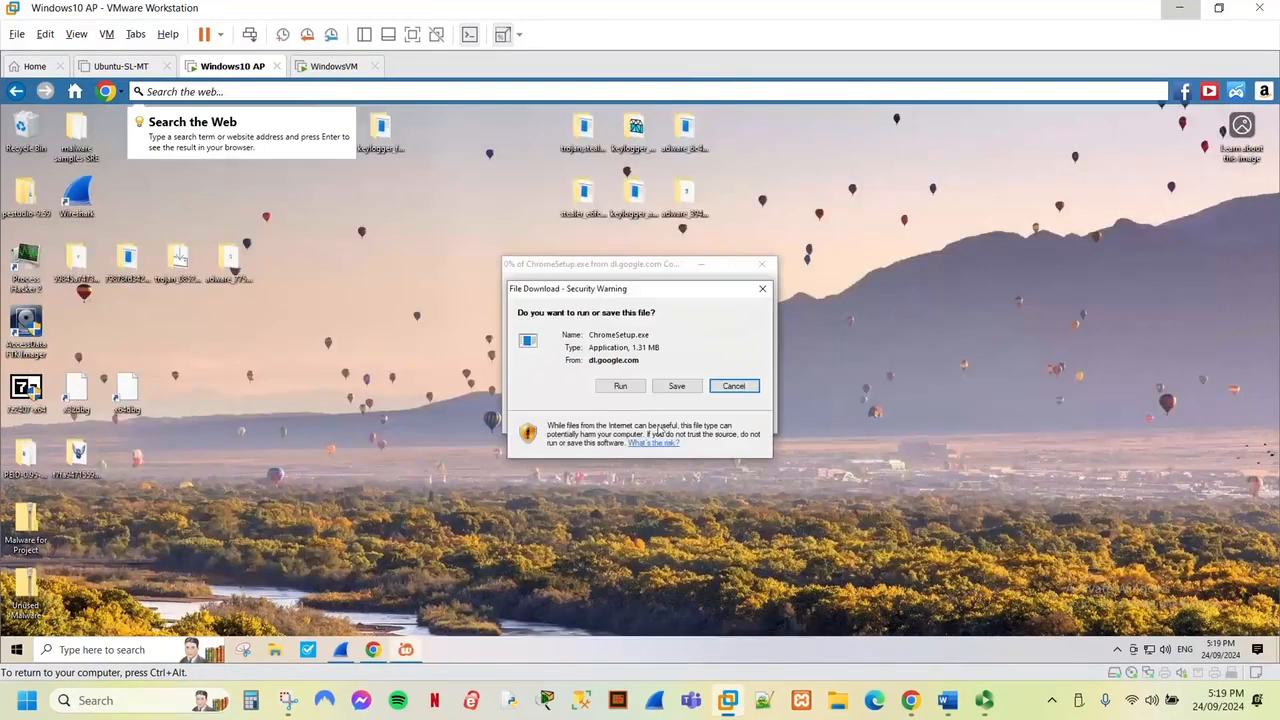
click(618, 387)
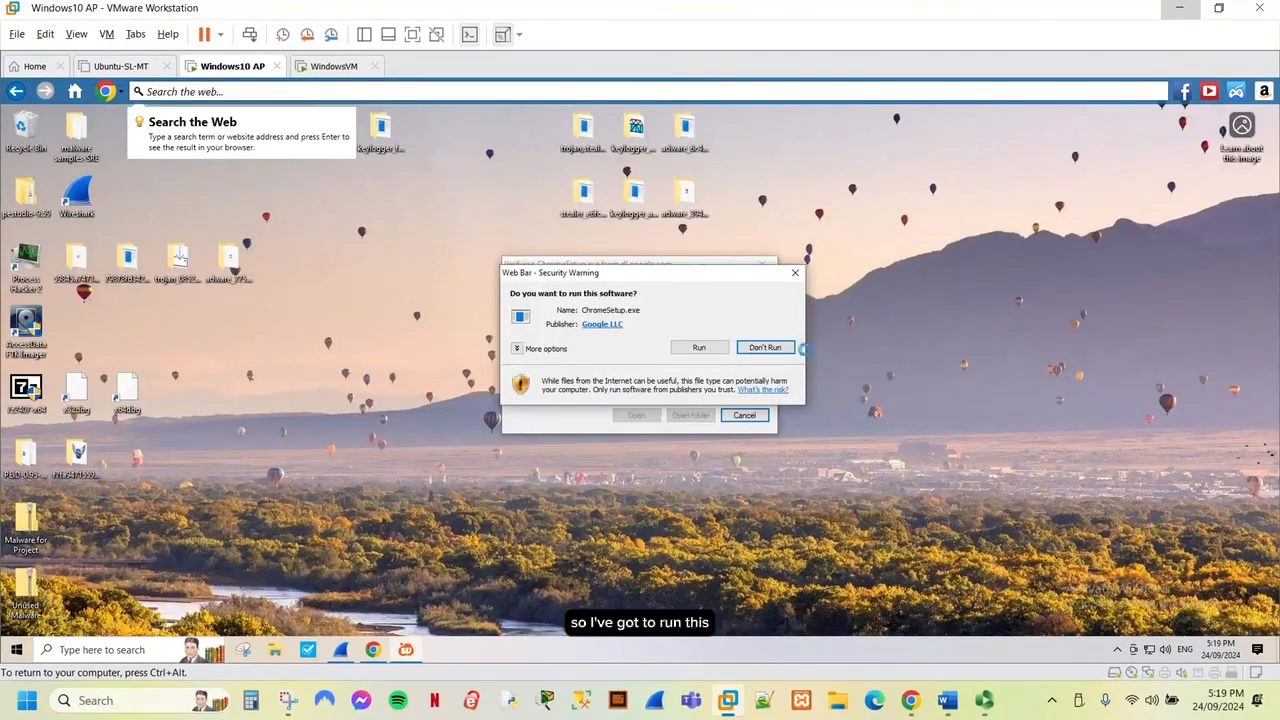
click(695, 349)
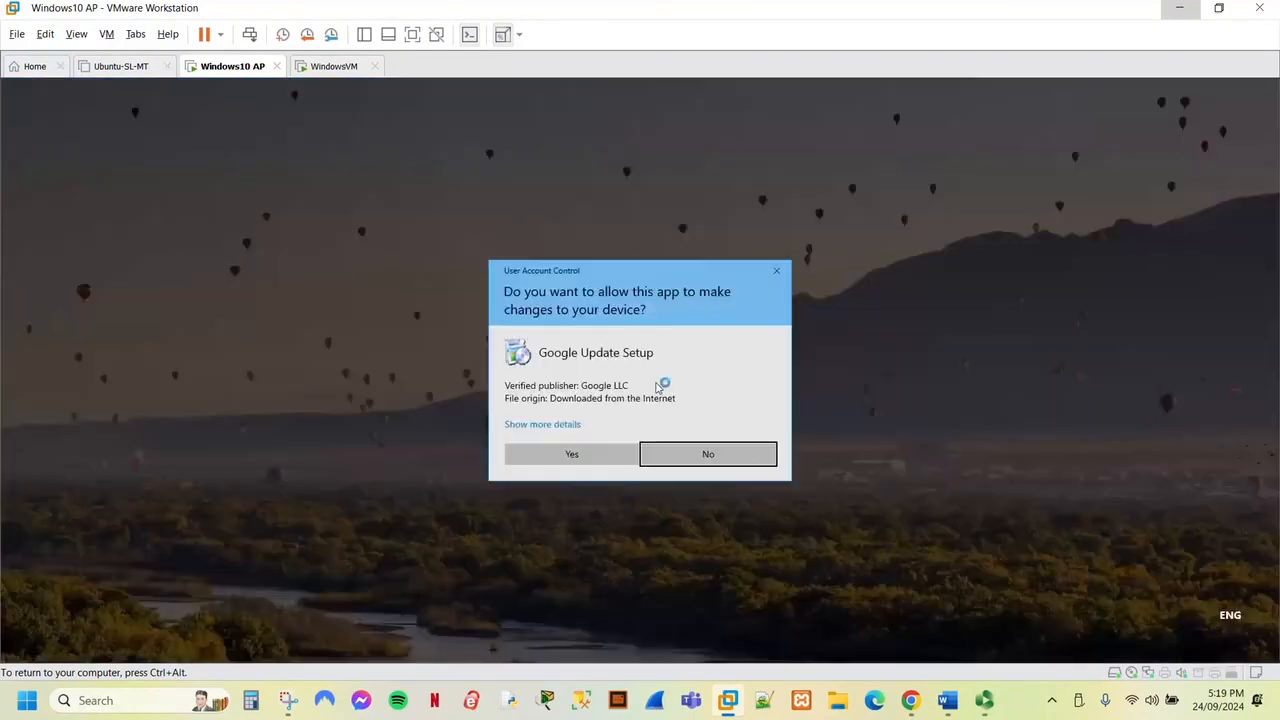
click(552, 457)
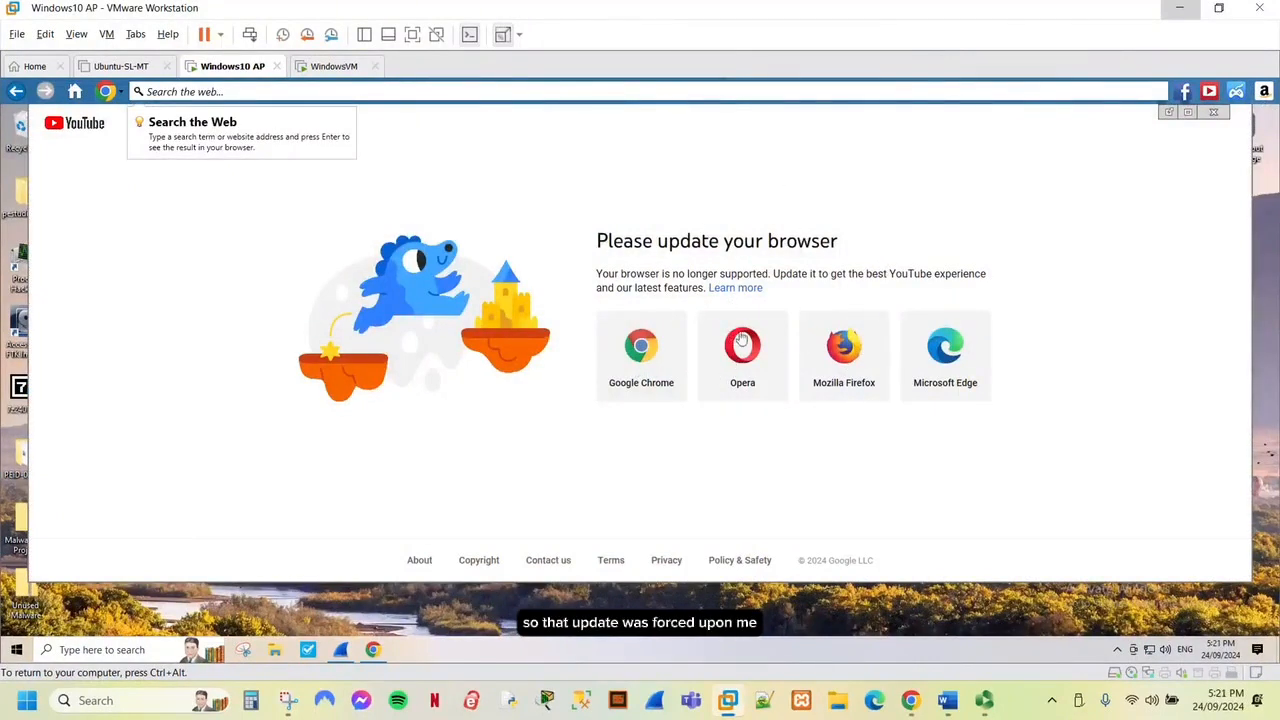
From the Web Bar search field, reach the Public Bank login page, enter the user ID and password, and submit.
click(430, 91)
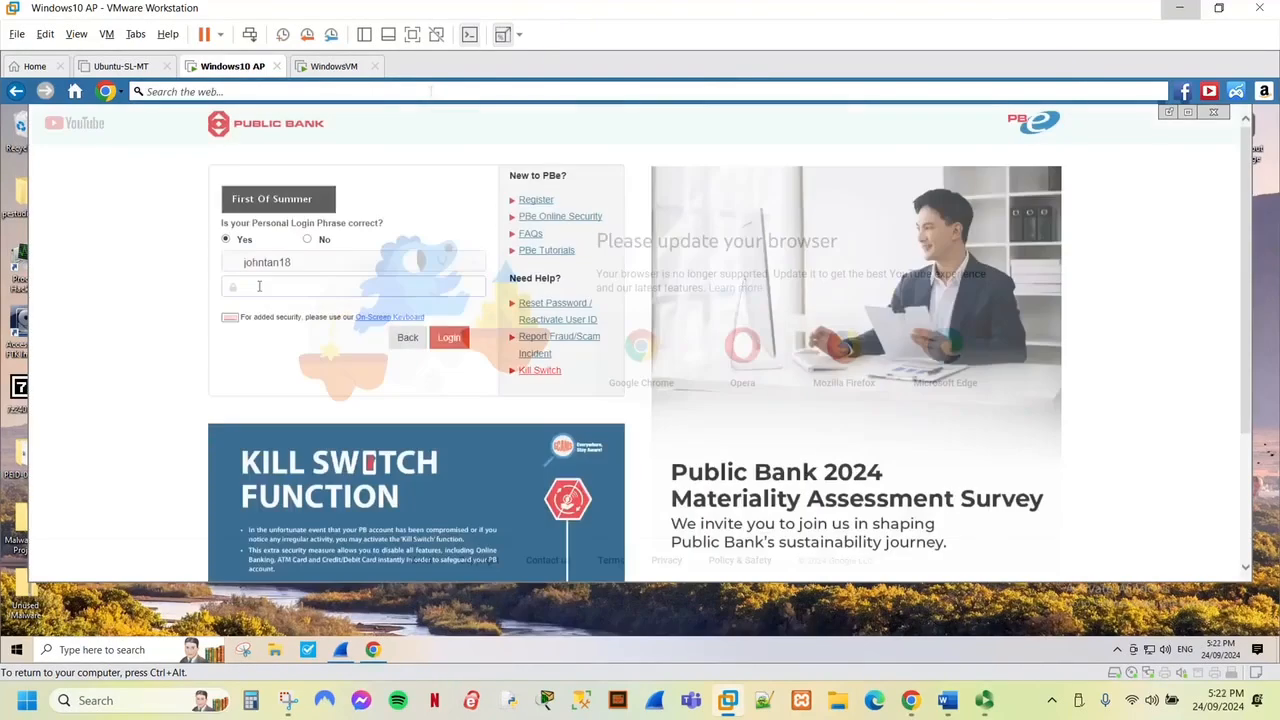
text(*****)
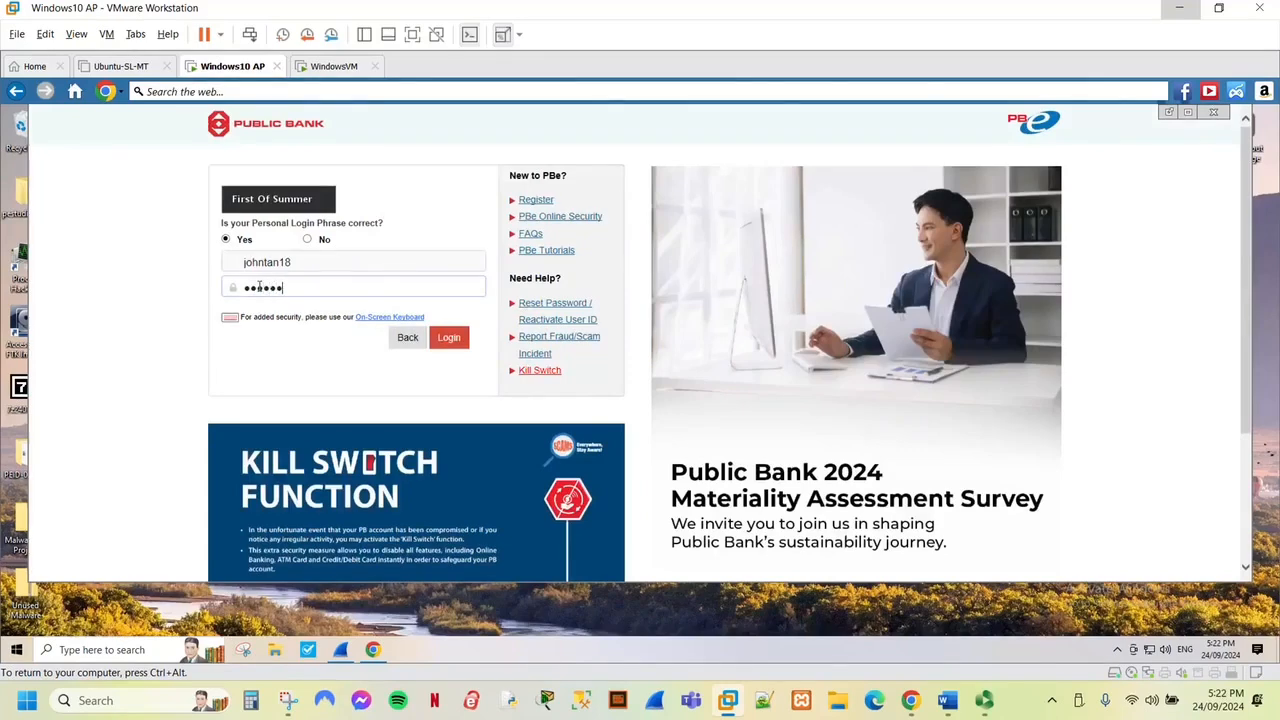
click(449, 338)
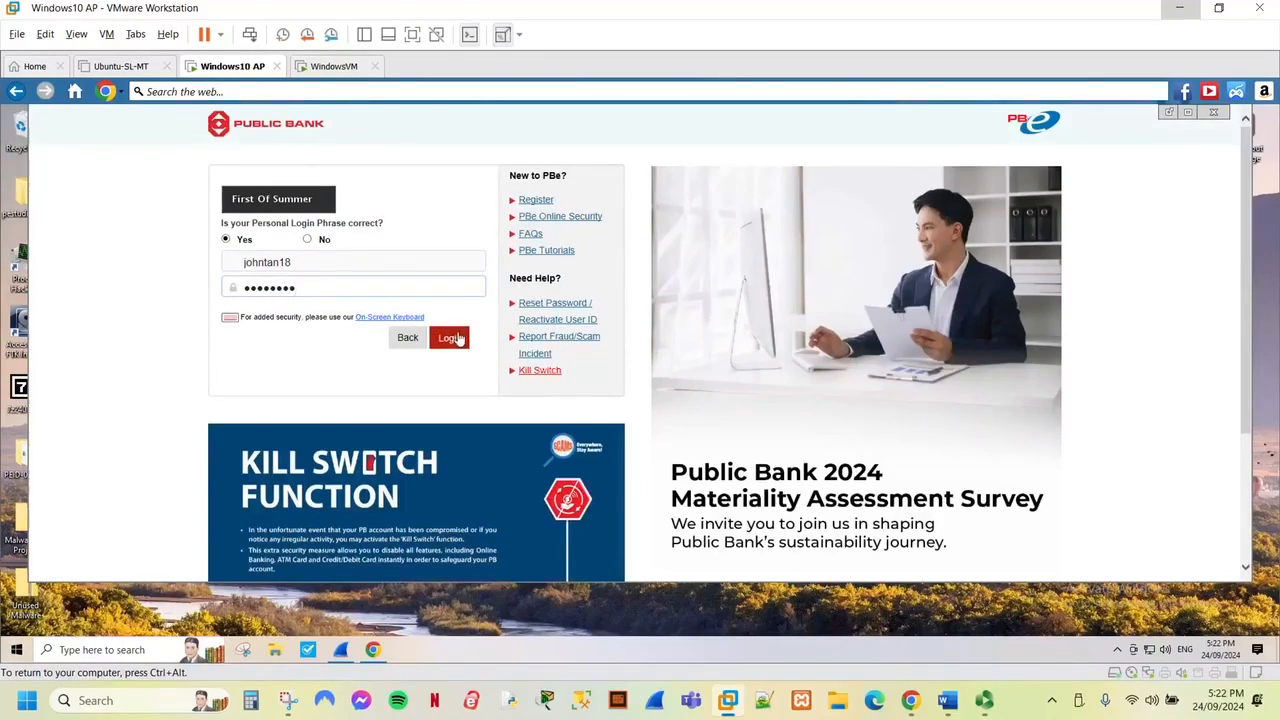
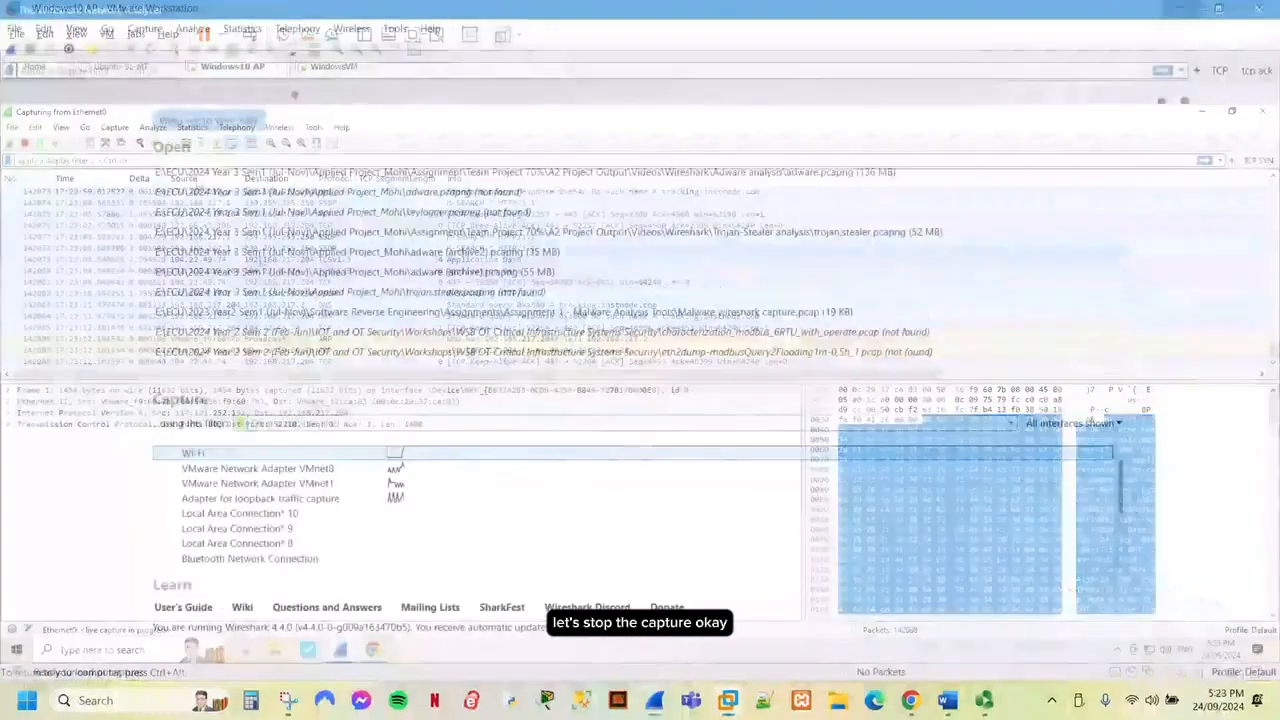
Open adware.pcapng, browse its IPv4 endpoints, select 106.10.218.137 in Singapore, then close the Endpoints window.
click(12, 30)
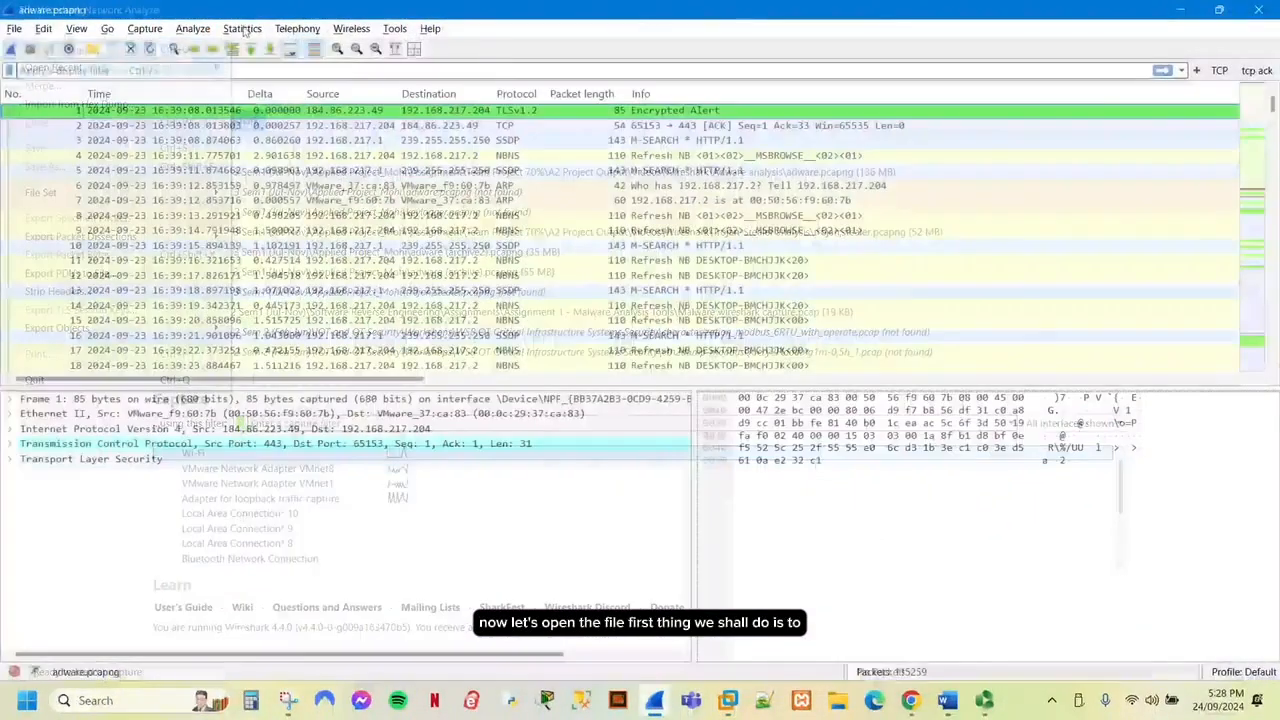
click(242, 28)
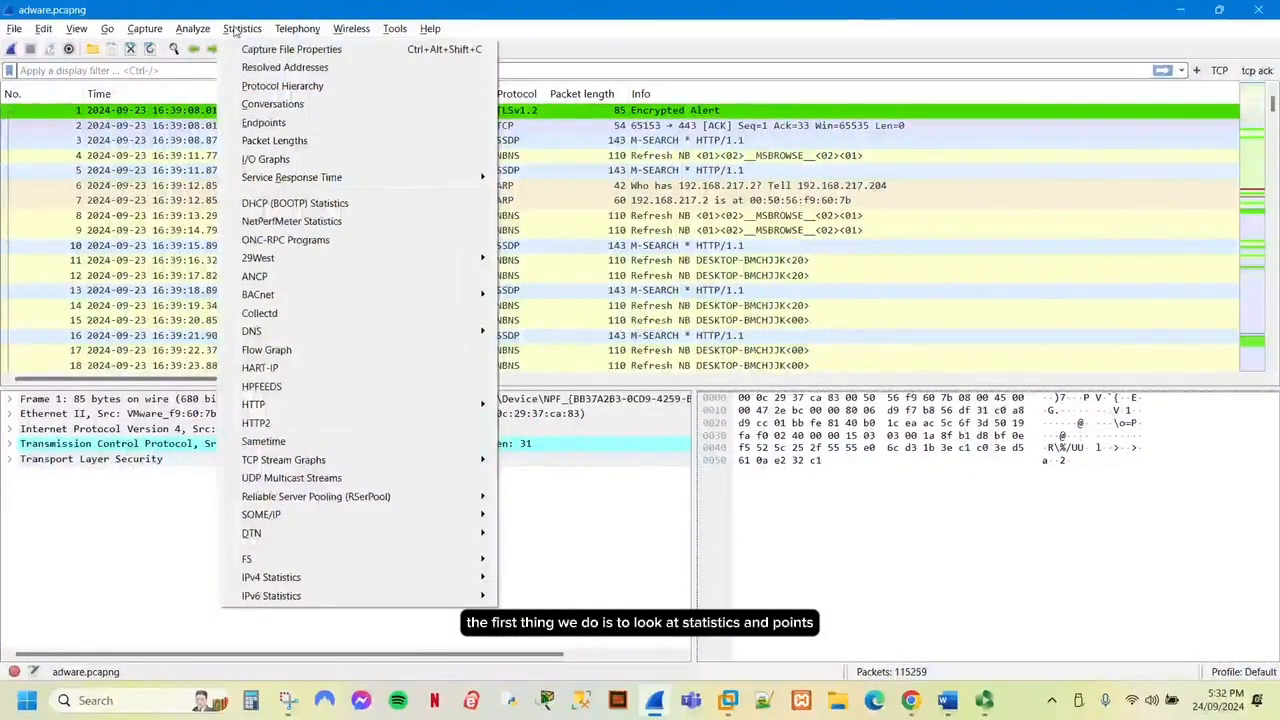
click(340, 123)
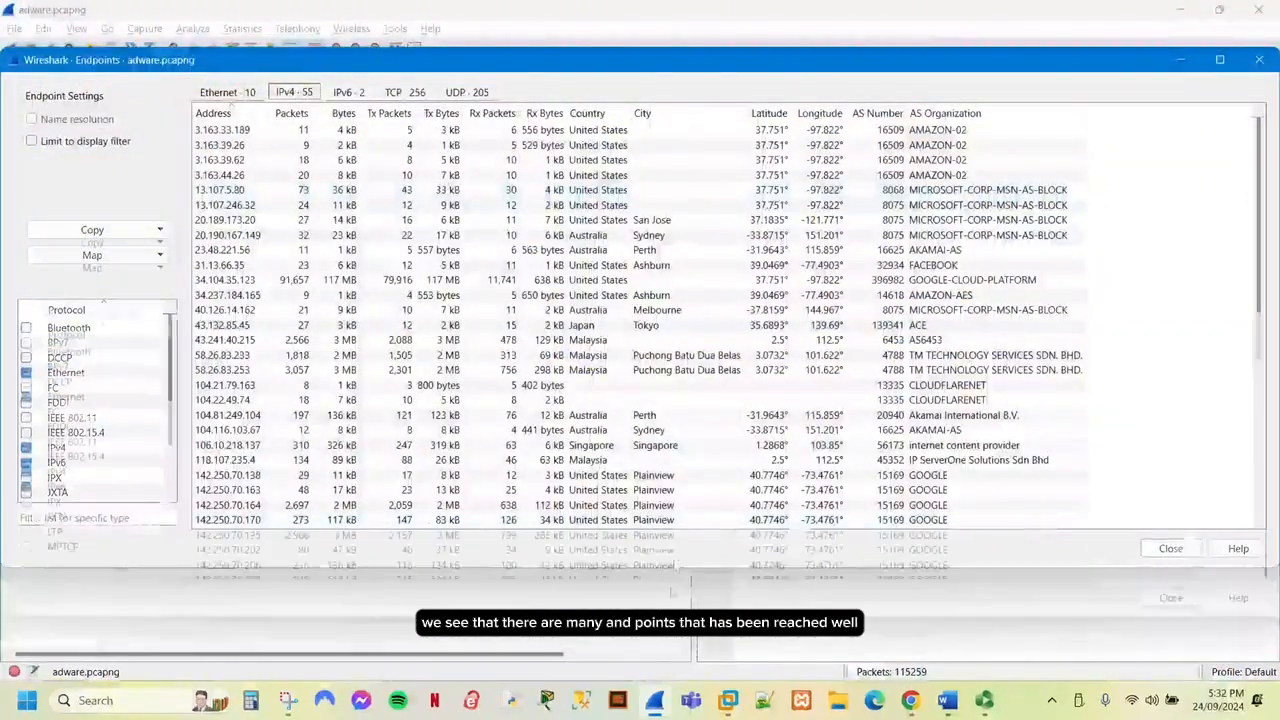
scroll(733, 262, down, 2)
scroll(733, 262, down, 6)
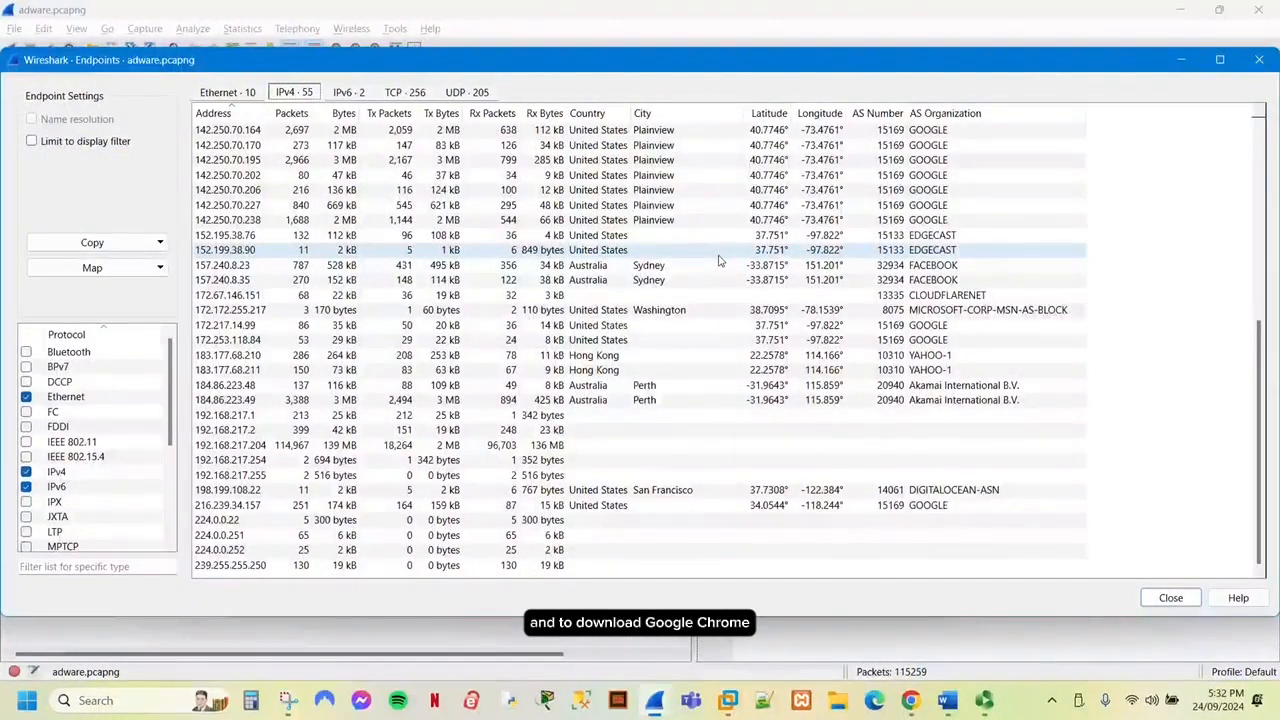
scroll(717, 261, up, 3)
scroll(719, 261, up, 5)
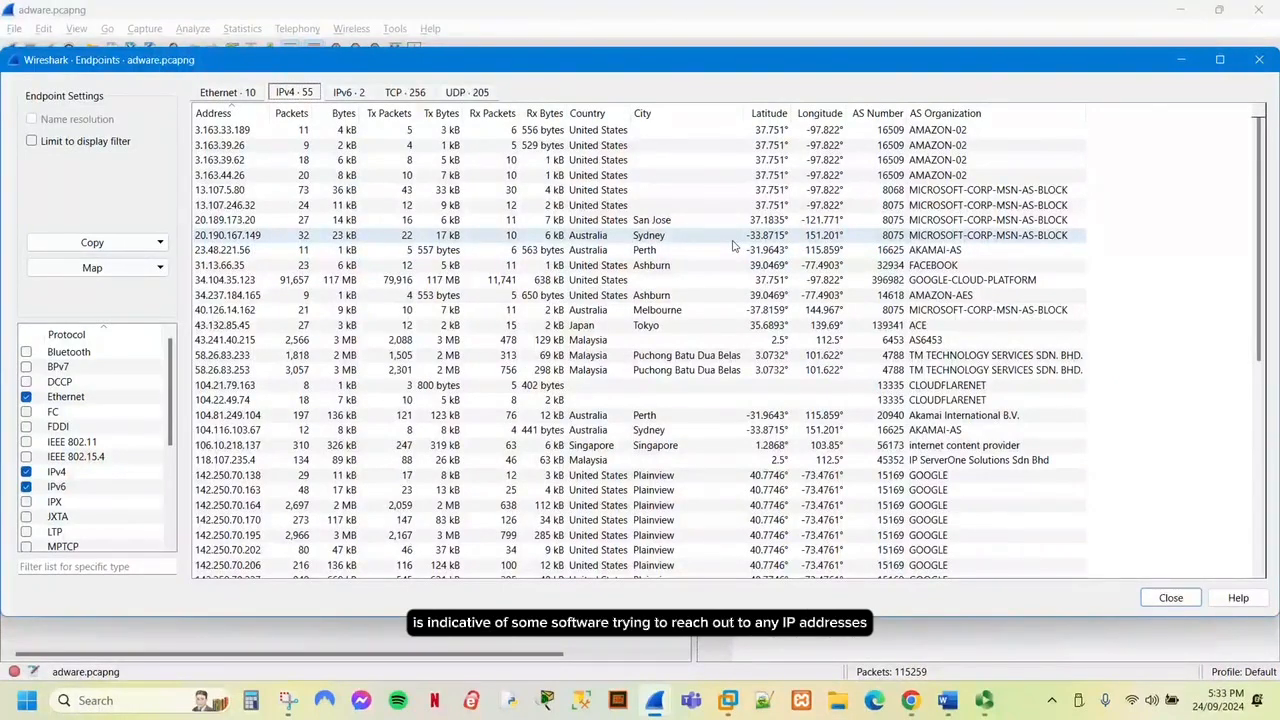
scroll(733, 245, down, 5)
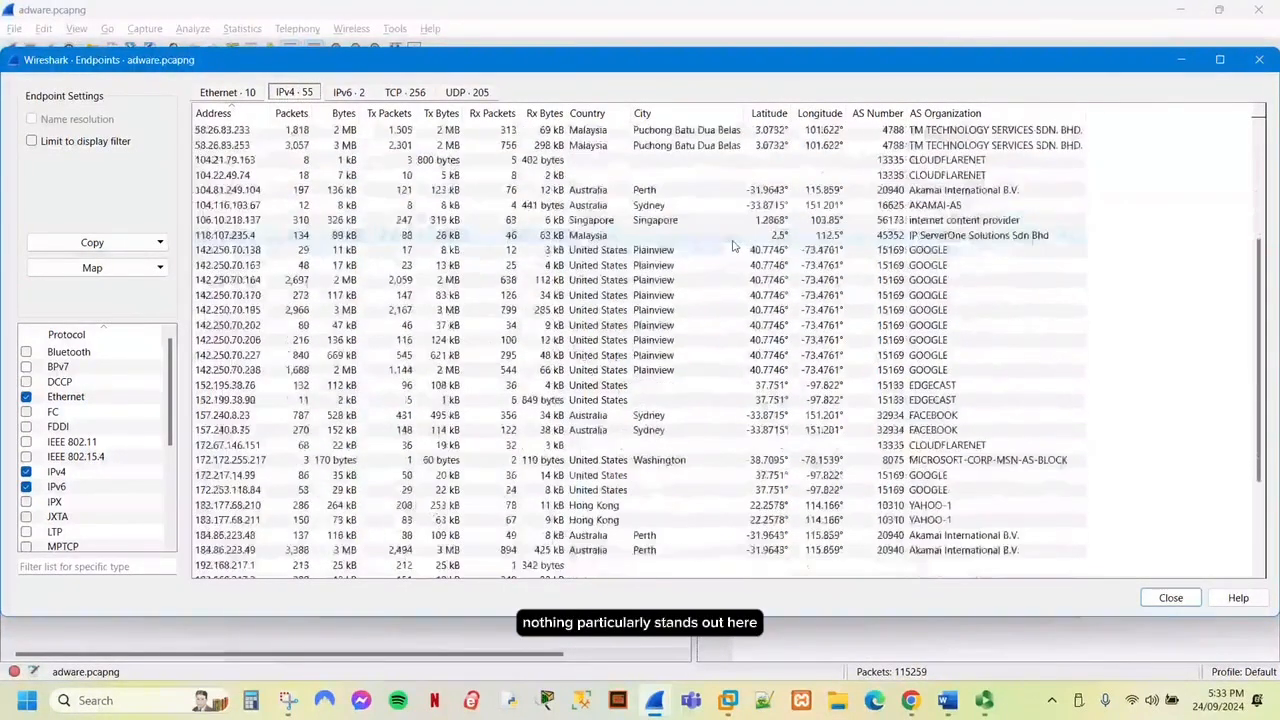
click(915, 221)
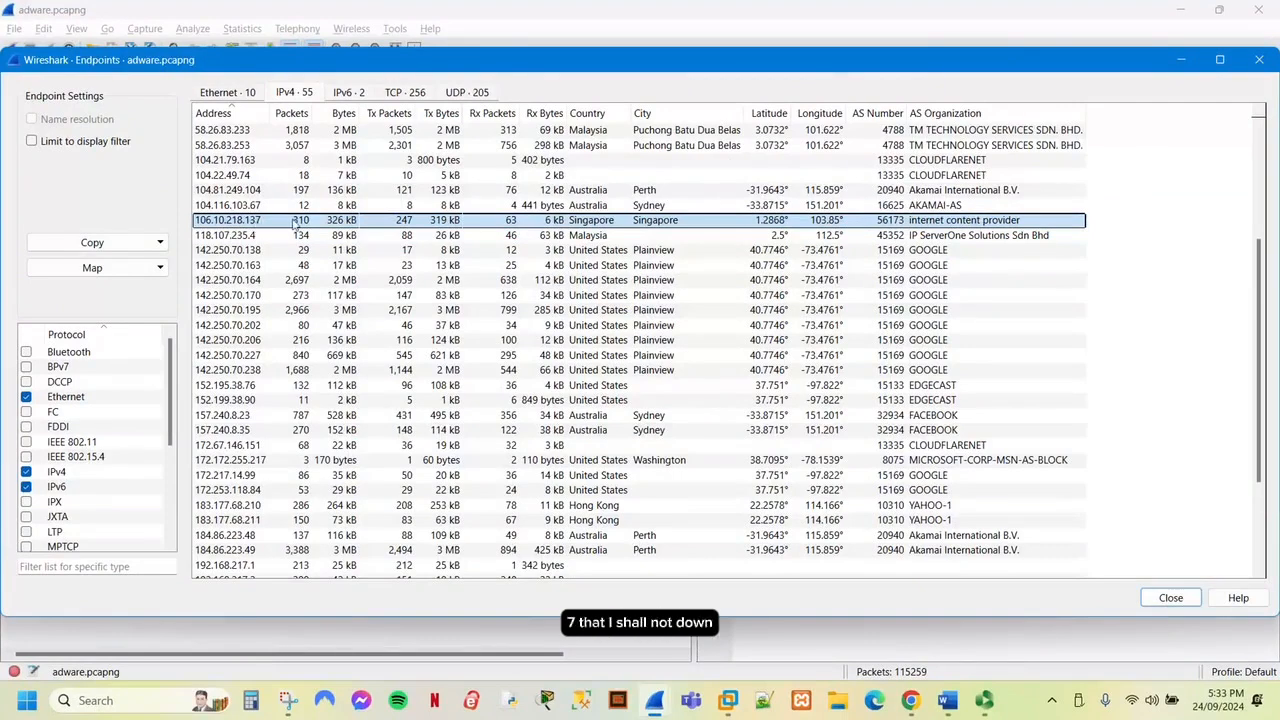
key(Escape)
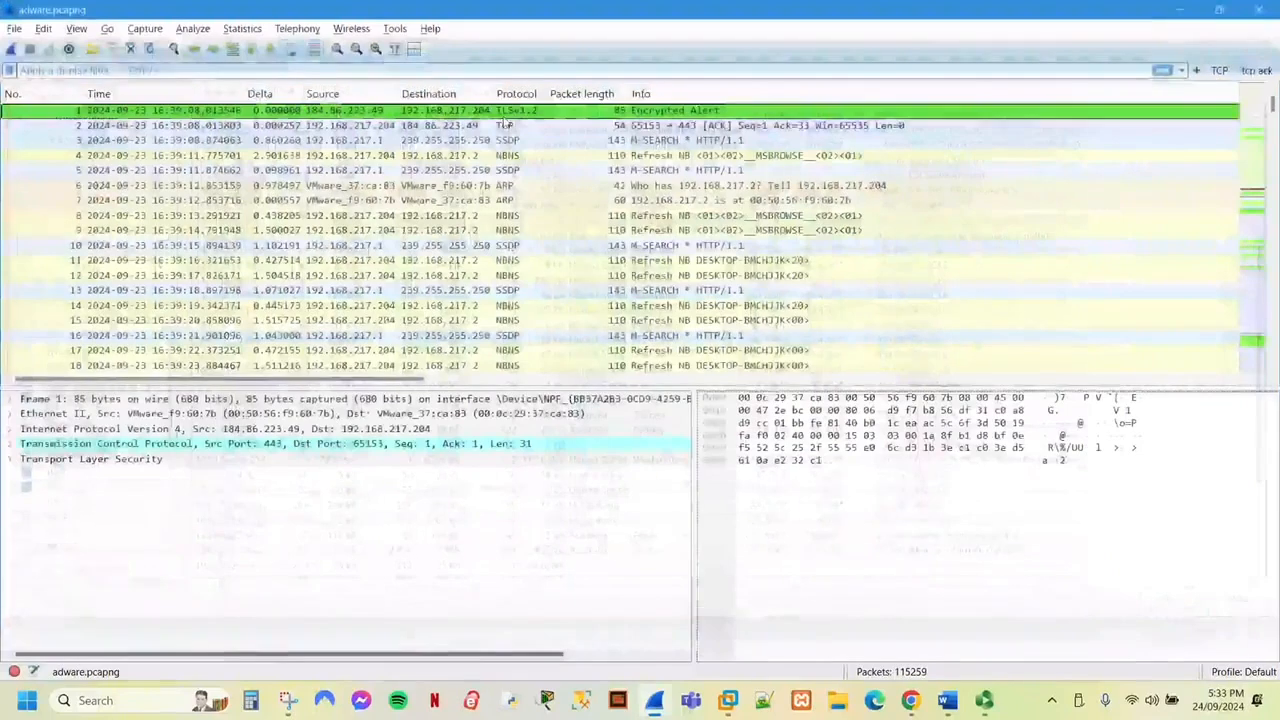
Select 34.104.35.123 (11741 packets to port 80) in the traffic statistics, then switch to VirusTotal in Chrome.
click(242, 28)
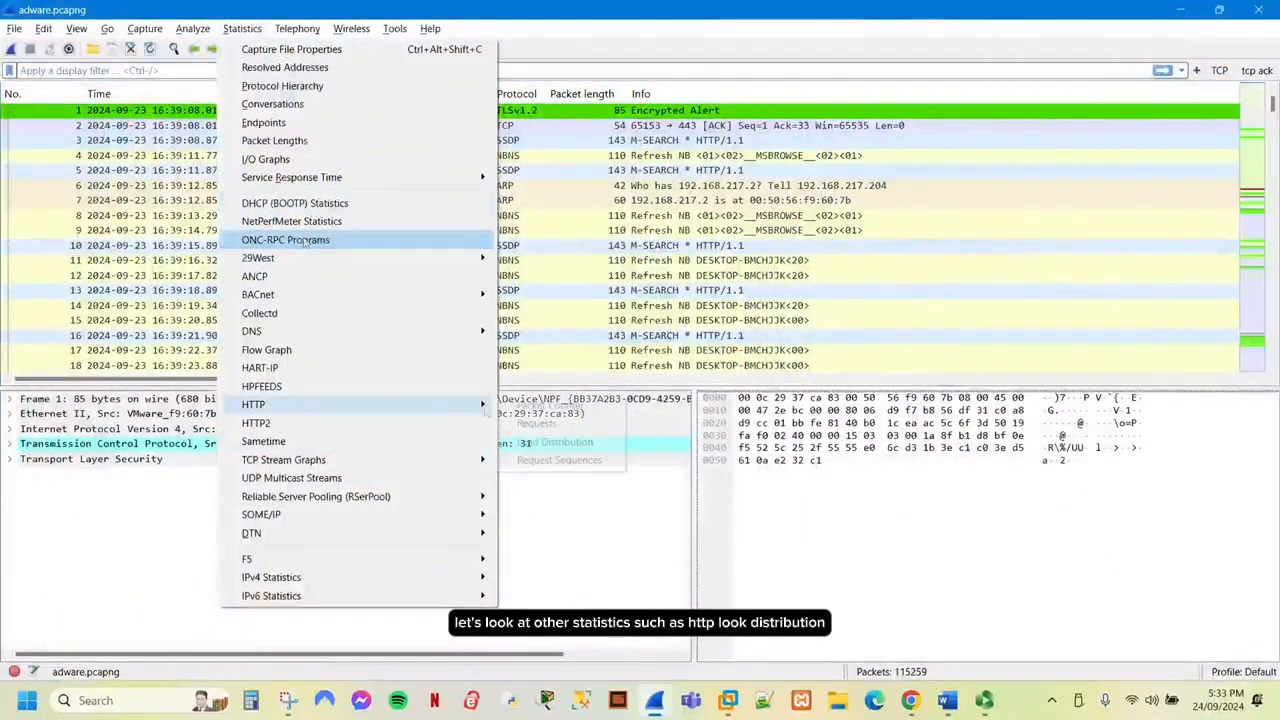
mouse_move(330, 405)
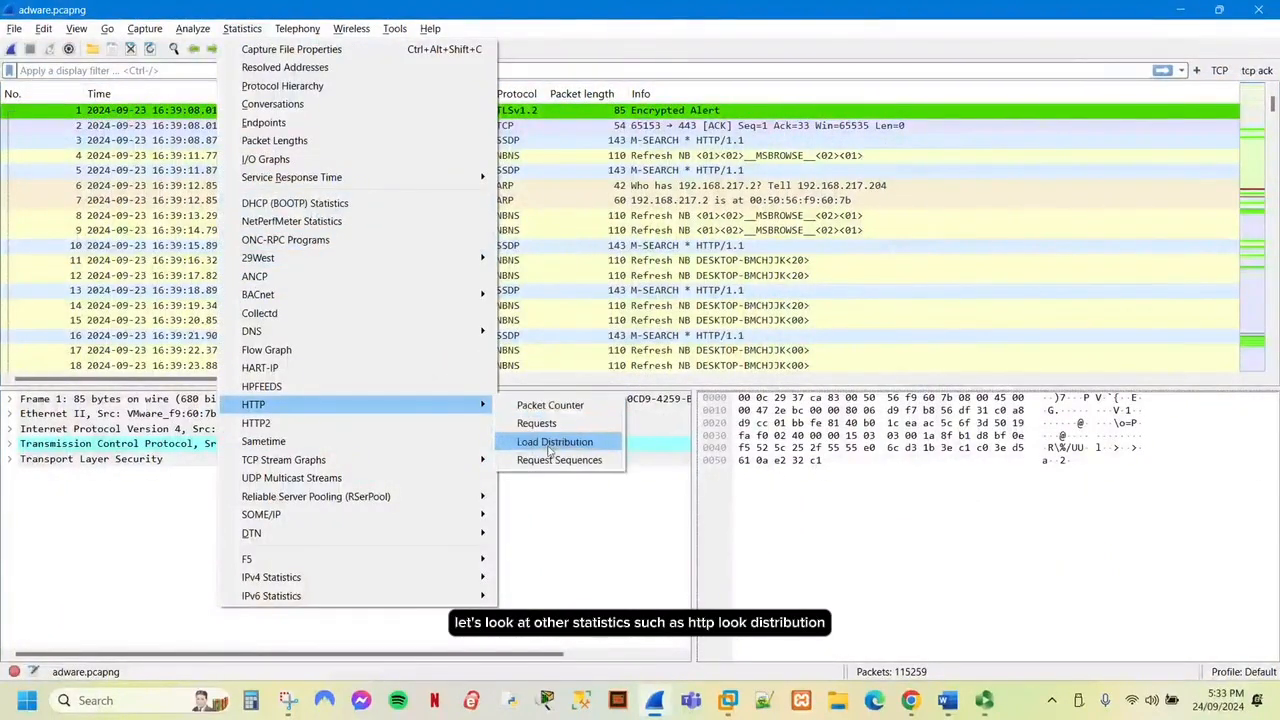
click(548, 447)
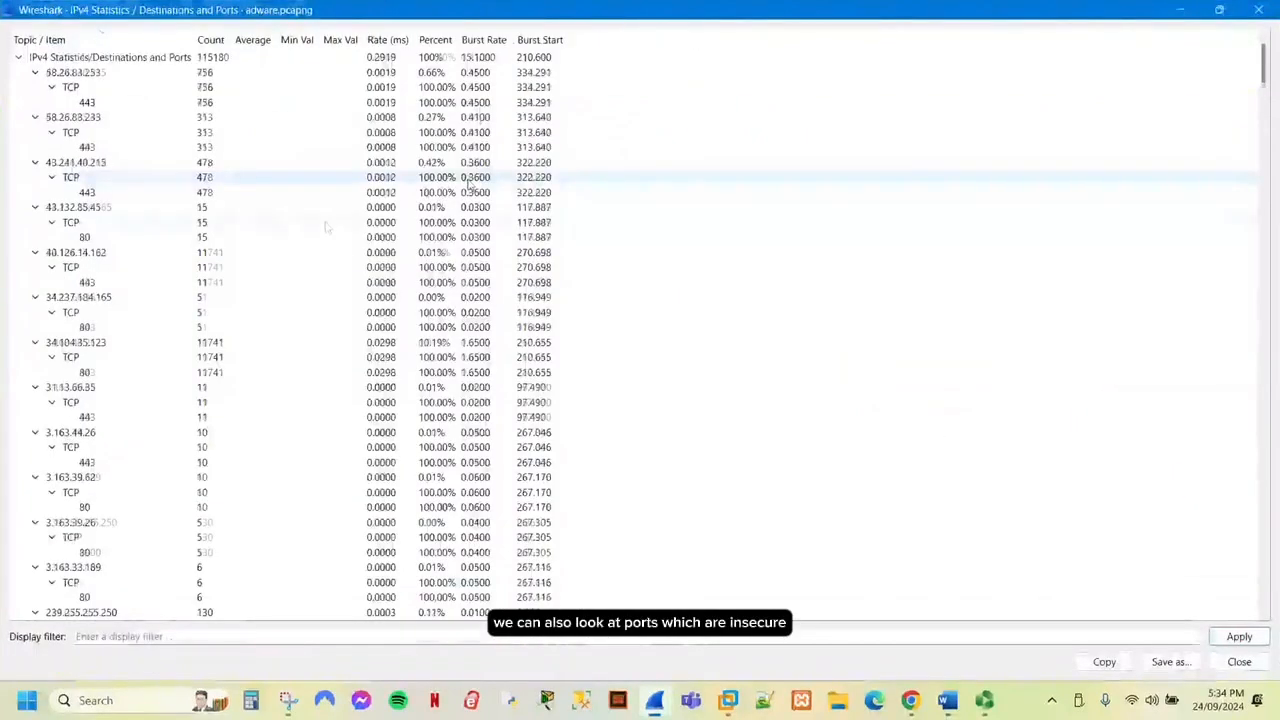
scroll(325, 227, down, 2)
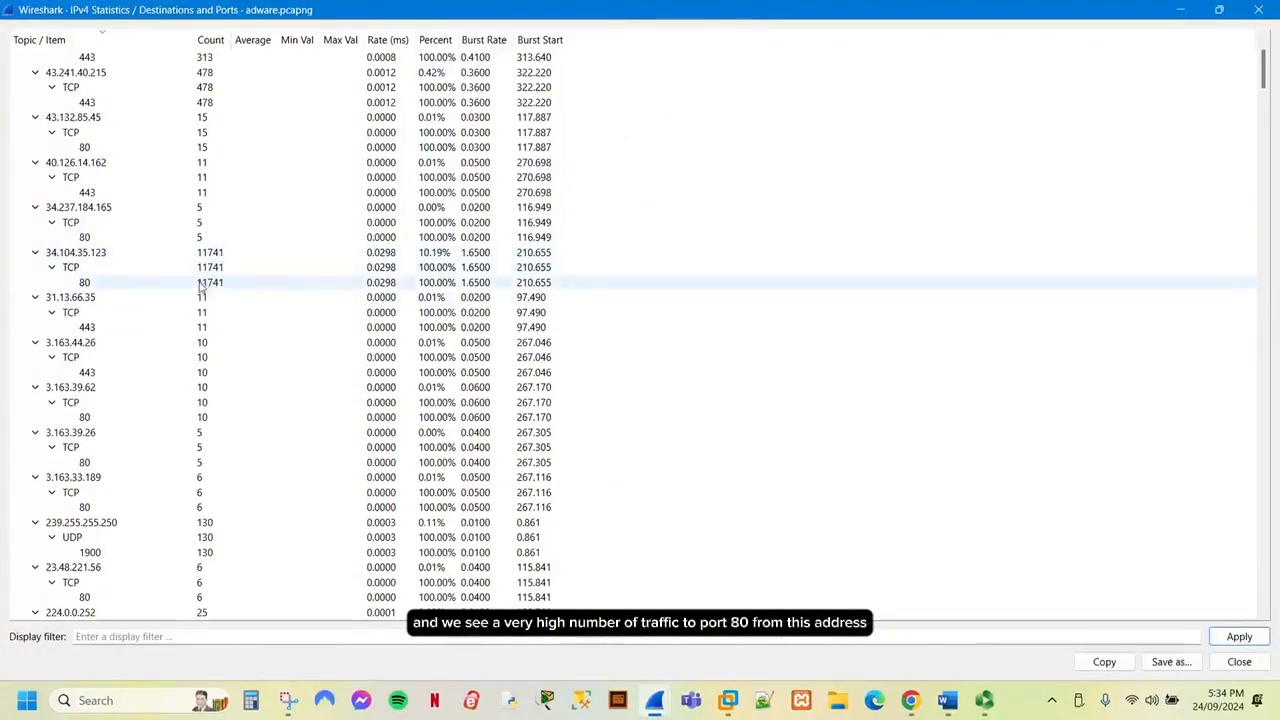
click(107, 255)
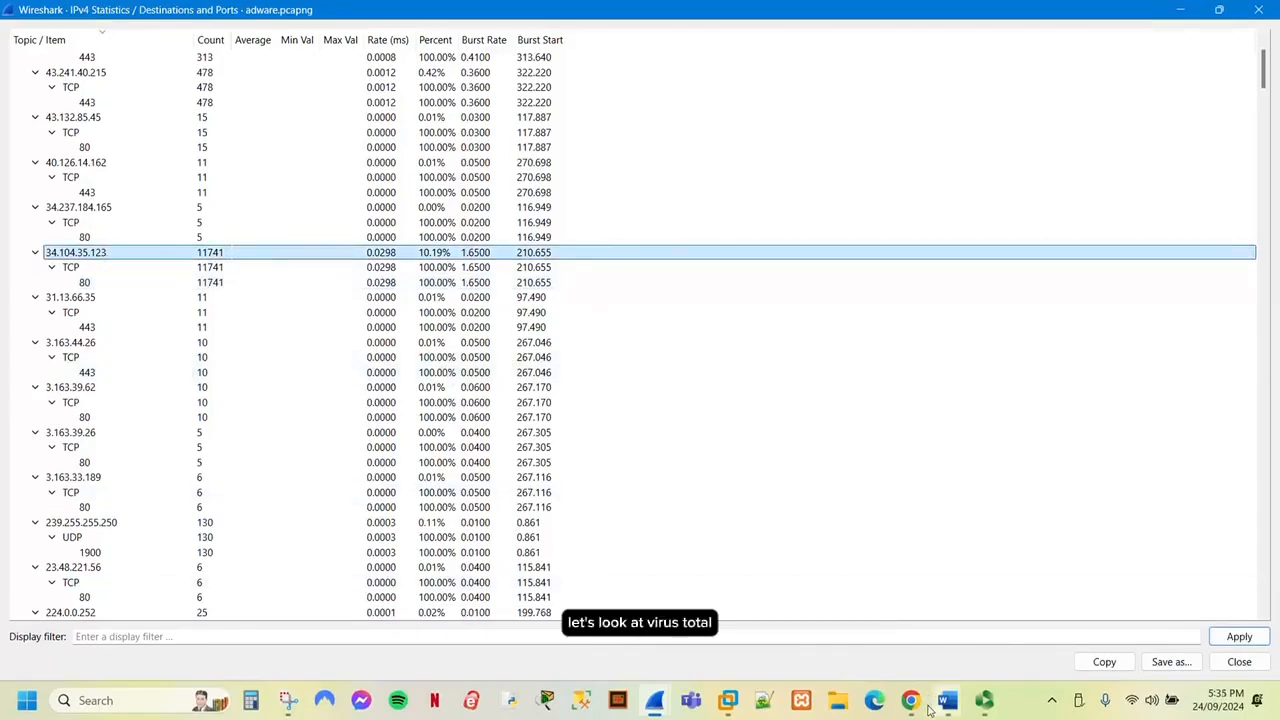
mouse_move(928, 706)
click(897, 638)
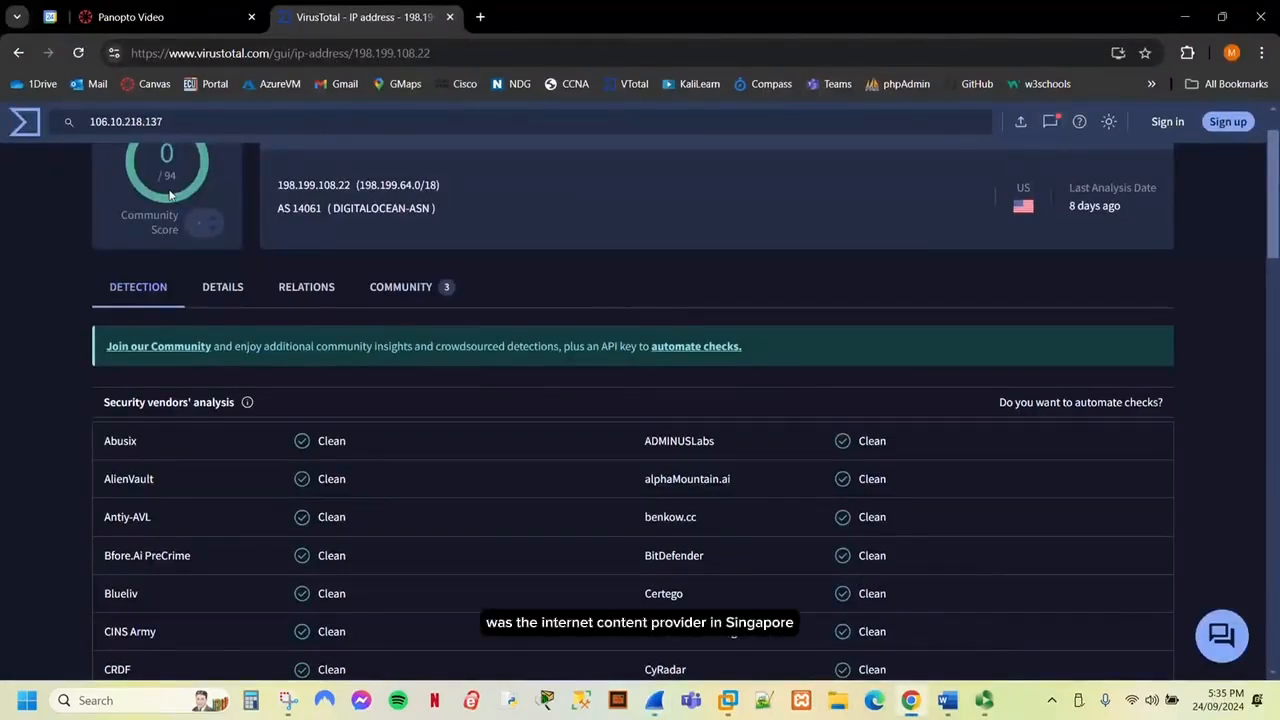
Look up 106.10.218.137 on VirusTotal, which 2 of 94 vendors flag.
key(Return)
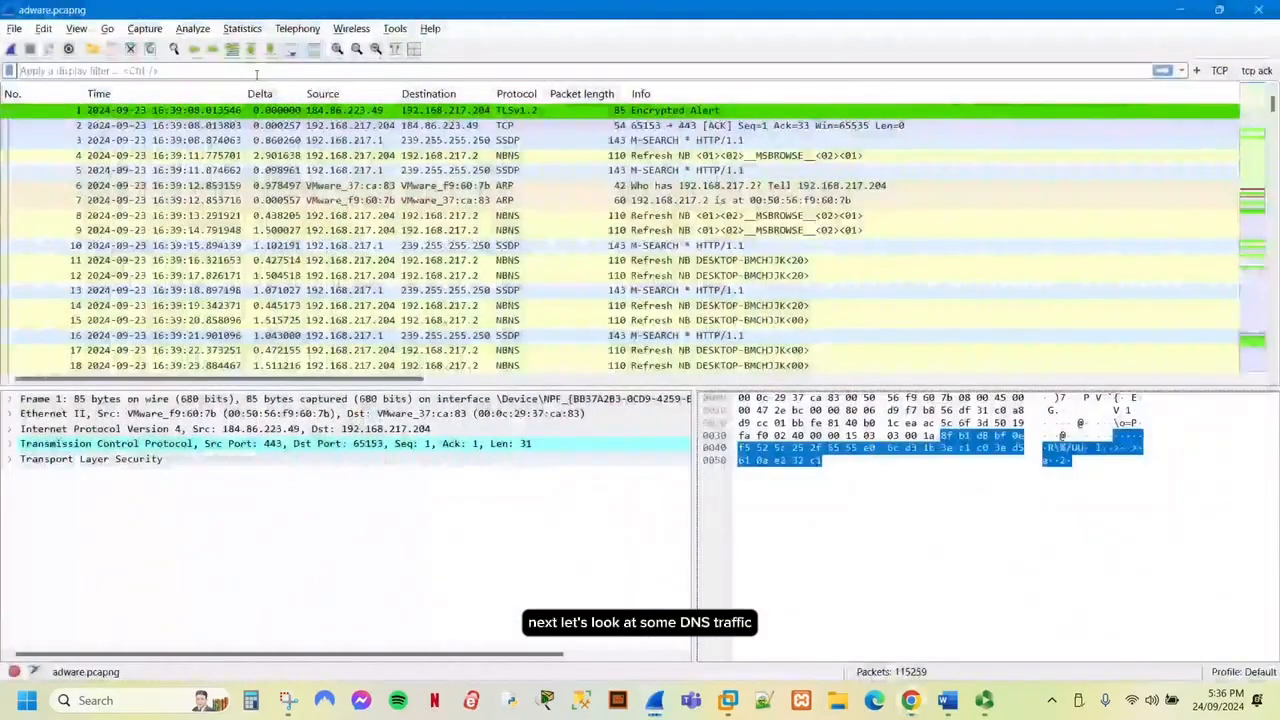
Filter the packet list to dns and review the queries, then apply the tcp.ack == 1 filter.
click(256, 71)
text(dns)
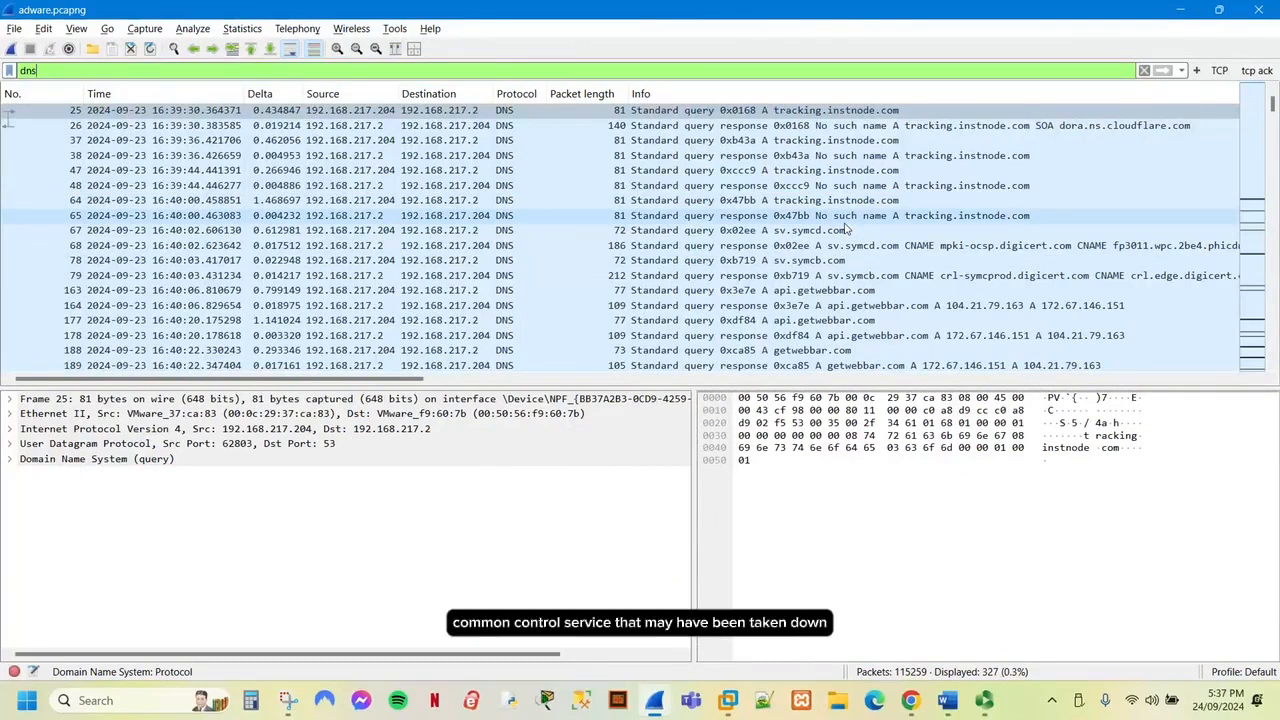
scroll(860, 232, down, 1)
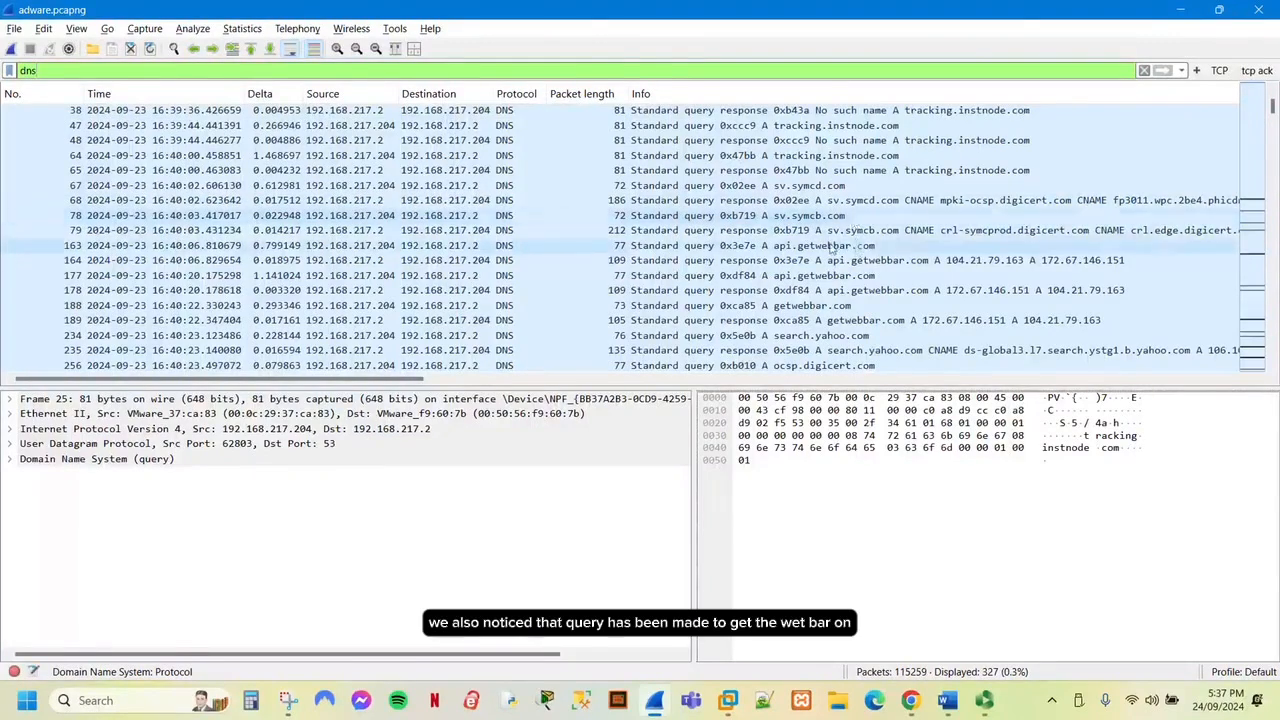
scroll(860, 248, down, 5)
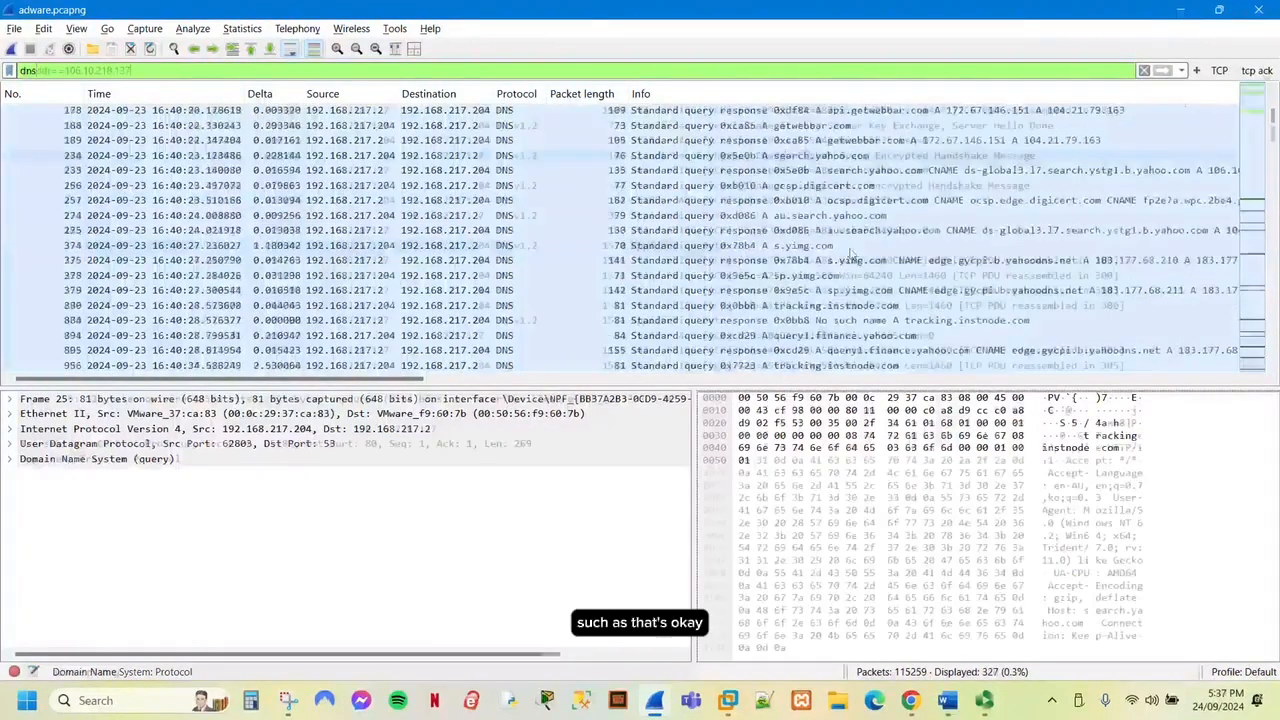
click(1259, 71)
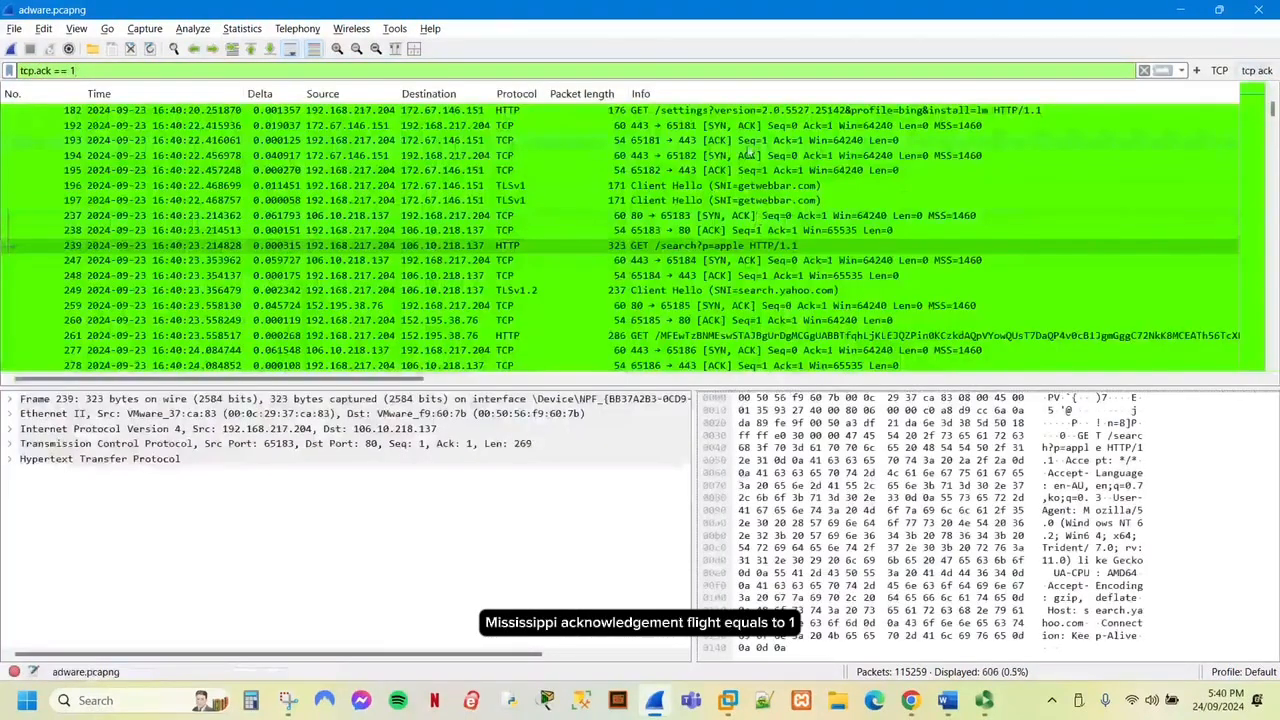
Inspect an HTTP request and the Client Hellos to search.yahoo.com and au.search.yahoo.com.
scroll(748, 155, up, 2)
click(696, 160)
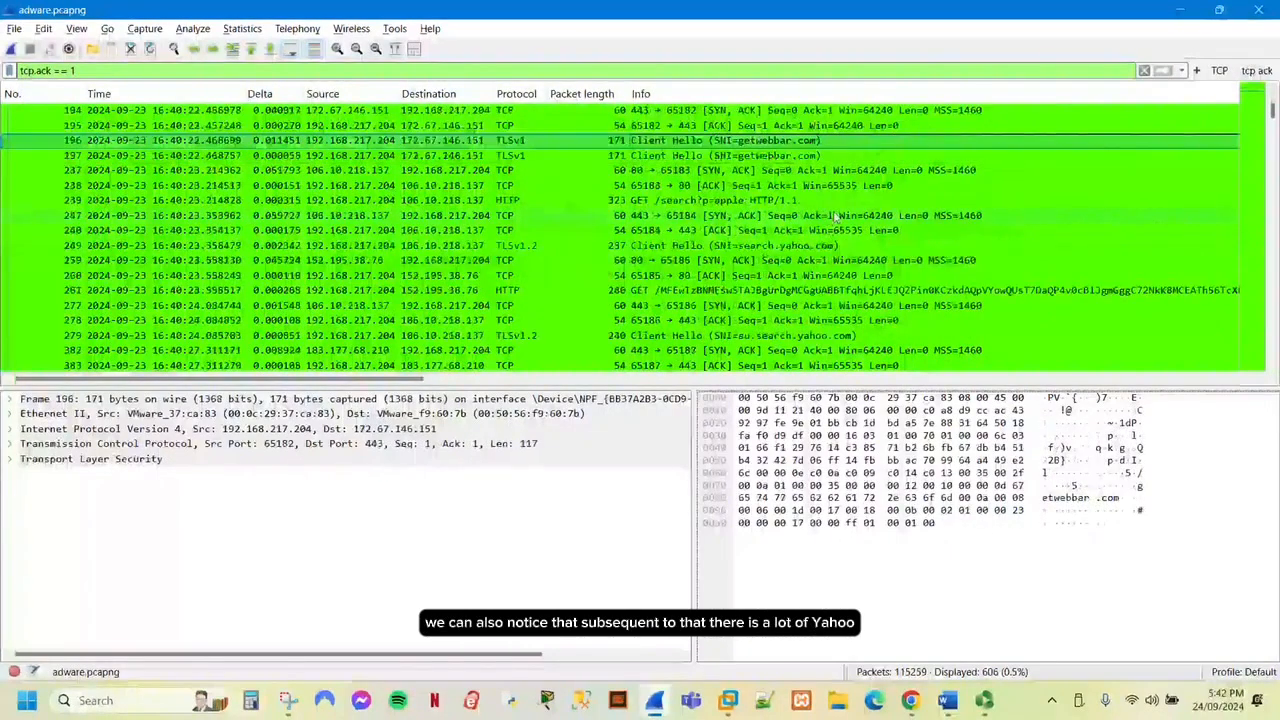
scroll(836, 215, down, 1)
click(836, 200)
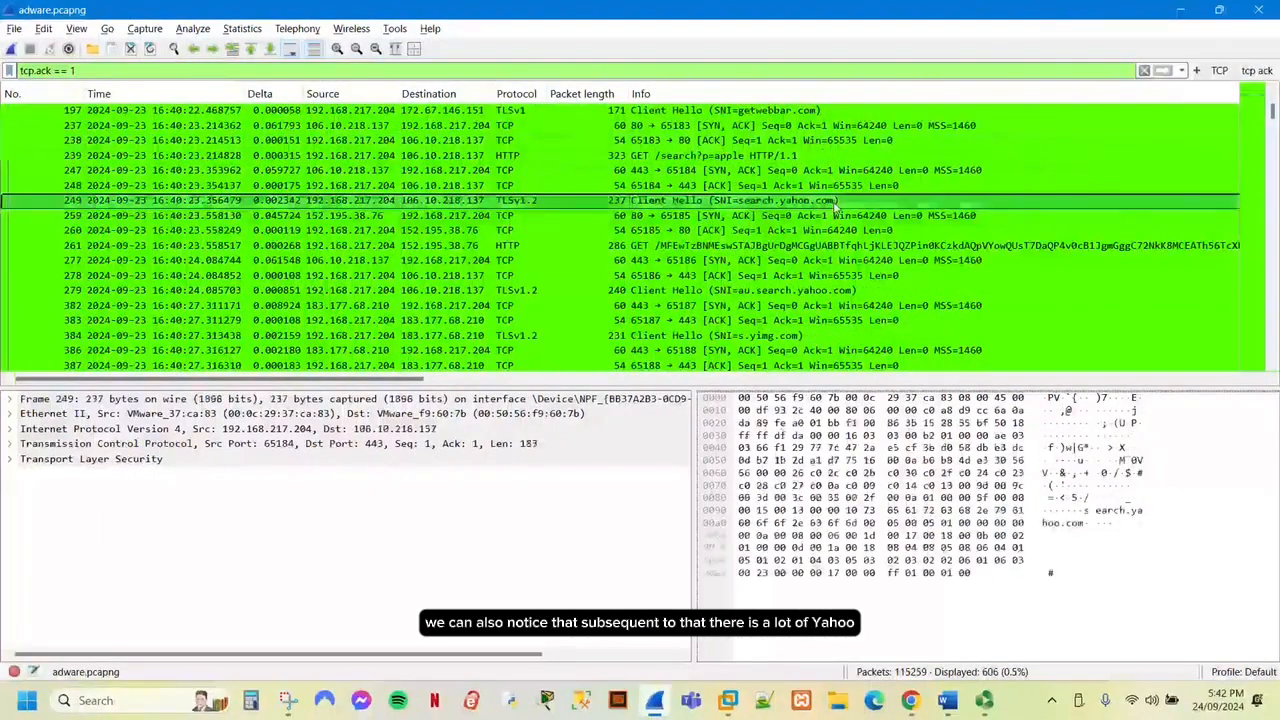
scroll(834, 220, down, 1)
click(832, 246)
Inspect the Client Hellos to s.yimg.com and query1.finance.yahoo.com, then scroll further through the list.
scroll(831, 248, down, 2)
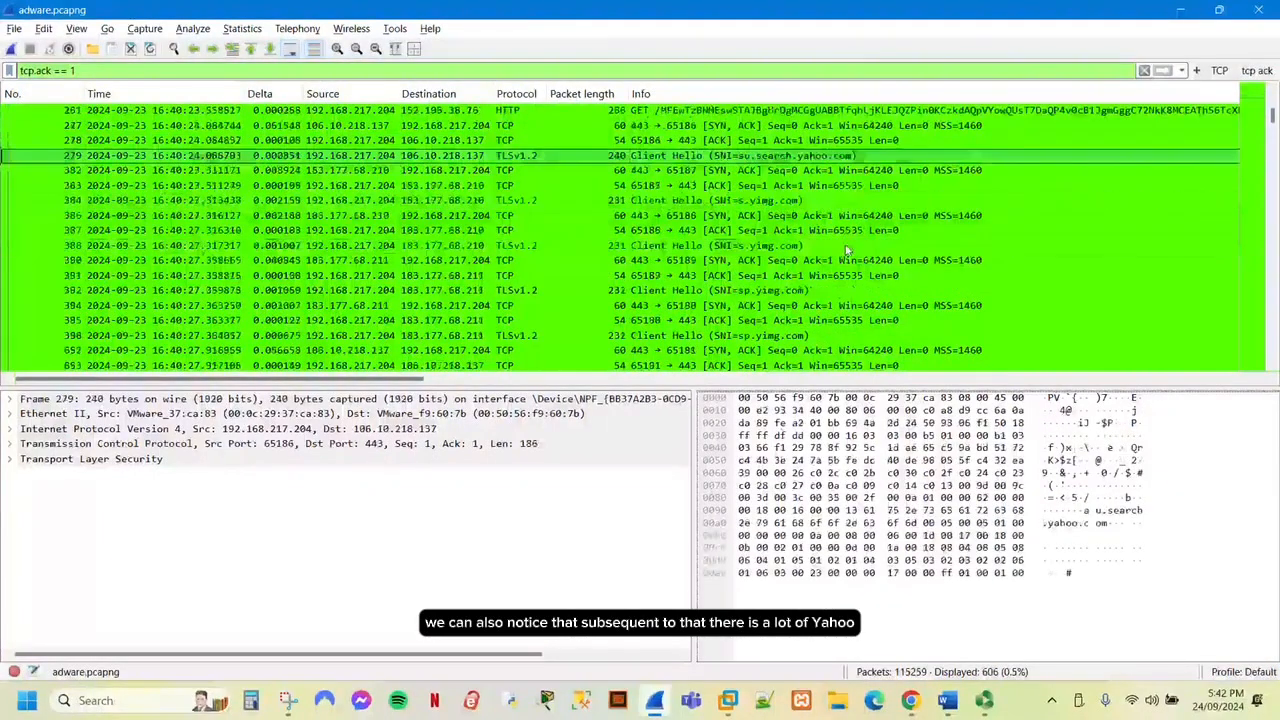
click(785, 248)
scroll(820, 270, down, 4)
click(856, 290)
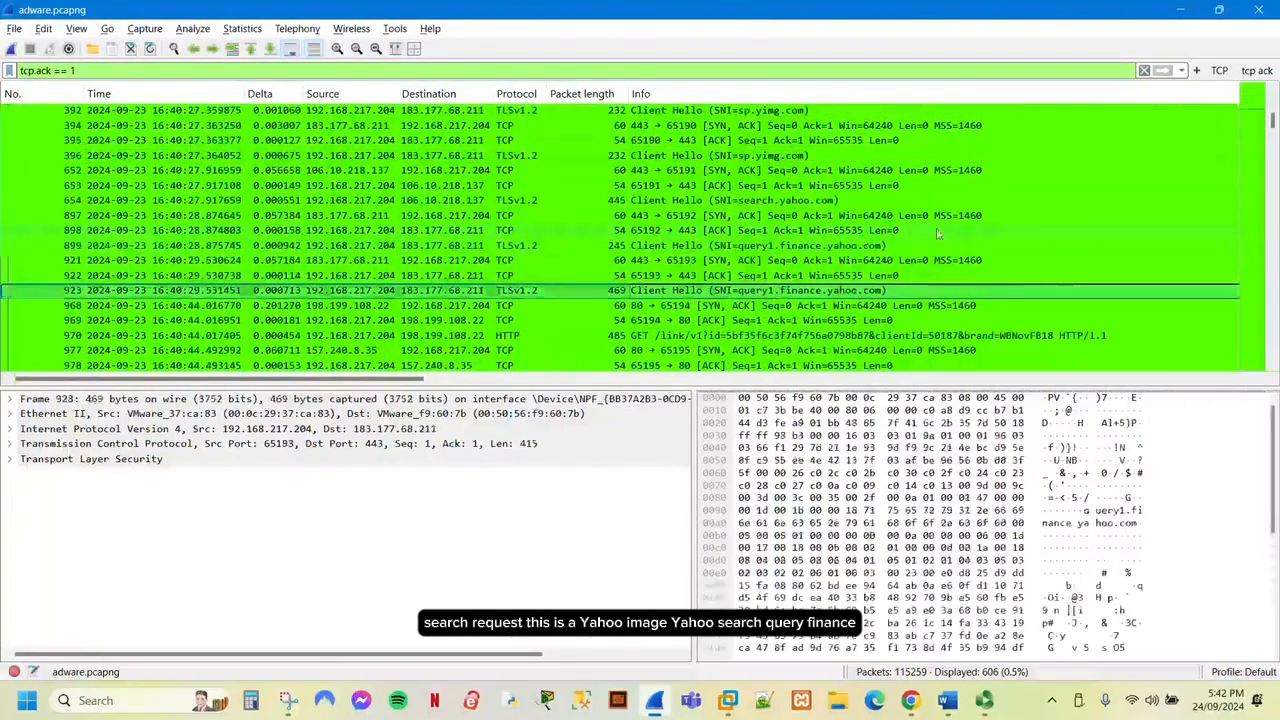
scroll(940, 234, down, 5)
scroll(905, 220, down, 2)
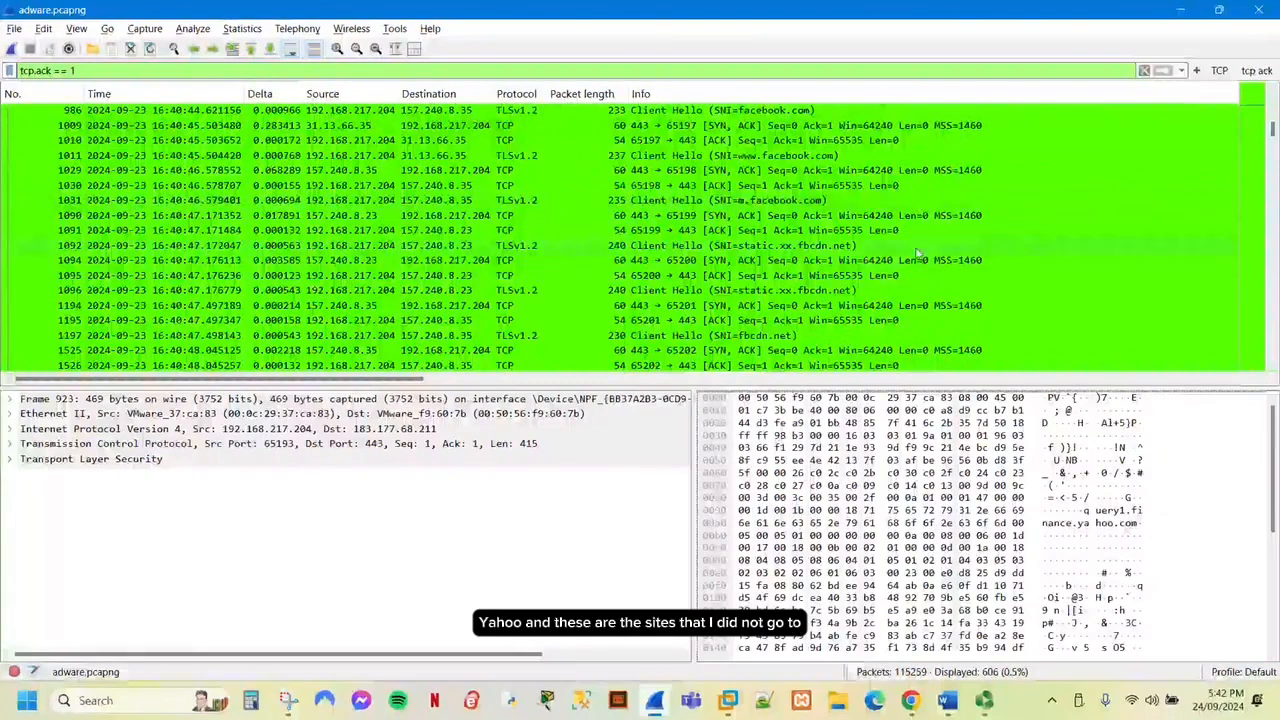
scroll(919, 242, down, 2)
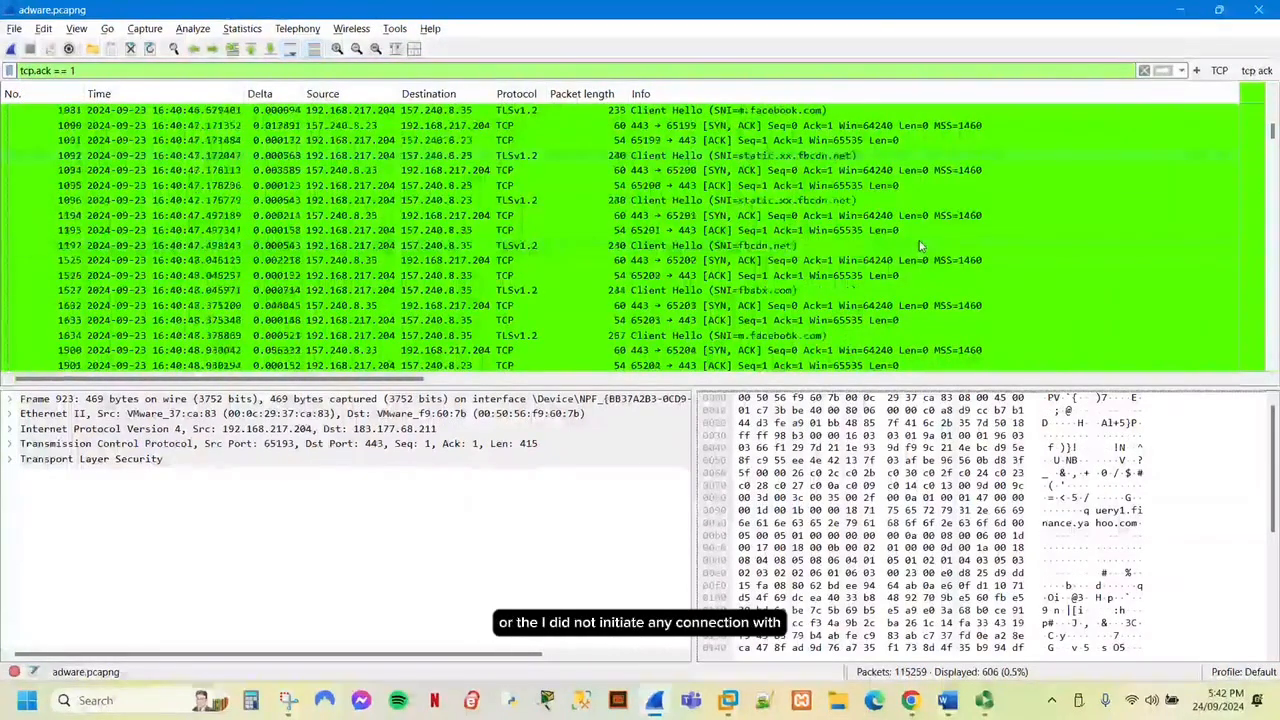
scroll(921, 246, down, 4)
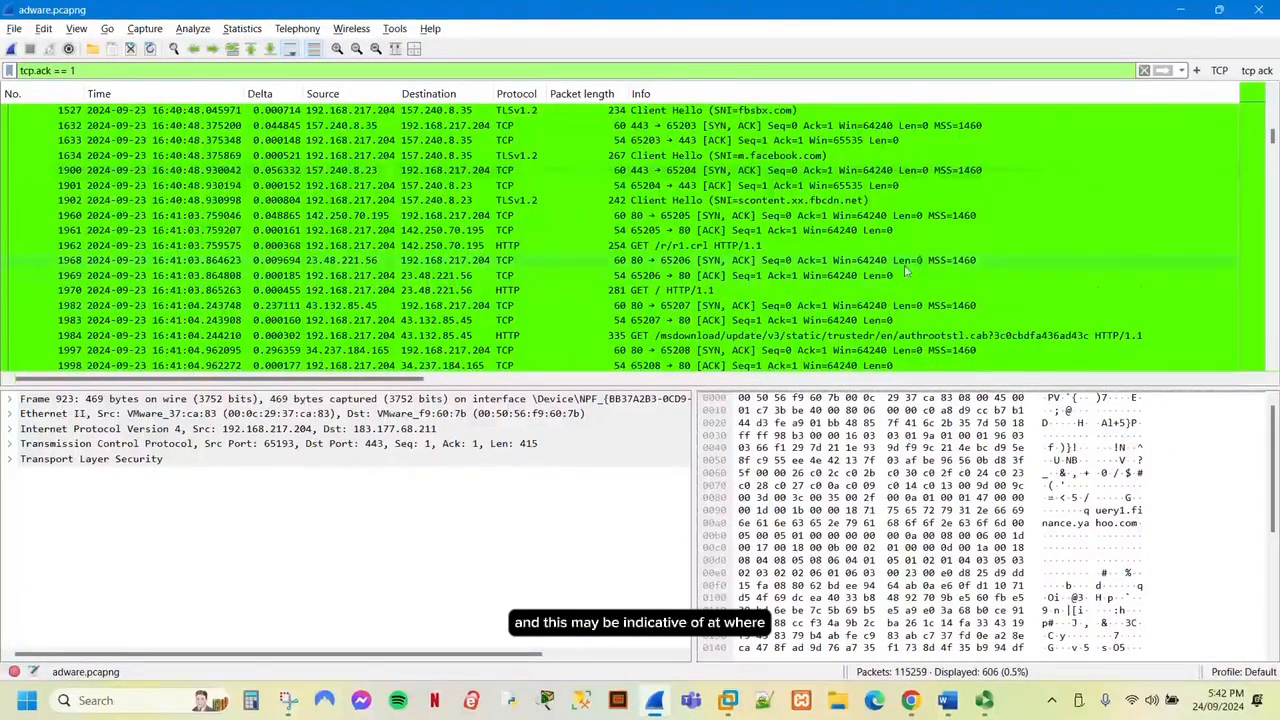
scroll(906, 268, down, 2)
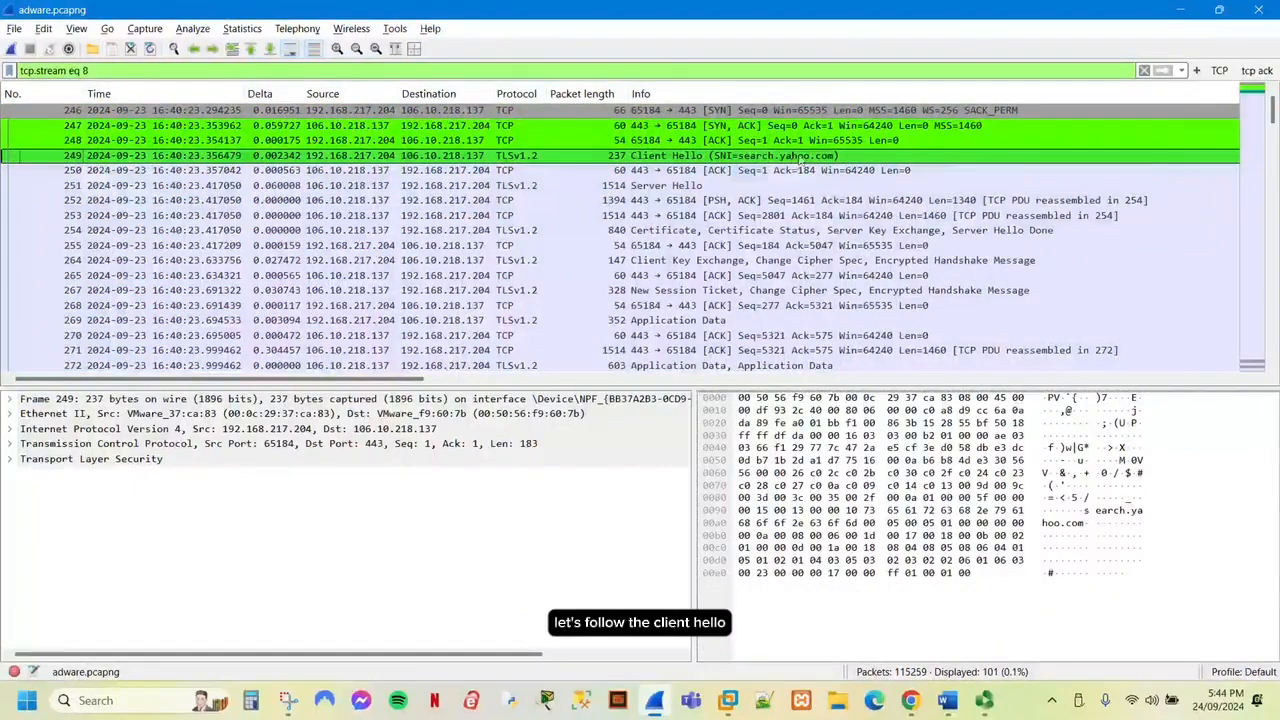
right_click(800, 158)
mouse_move(900, 390)
click(1060, 383)
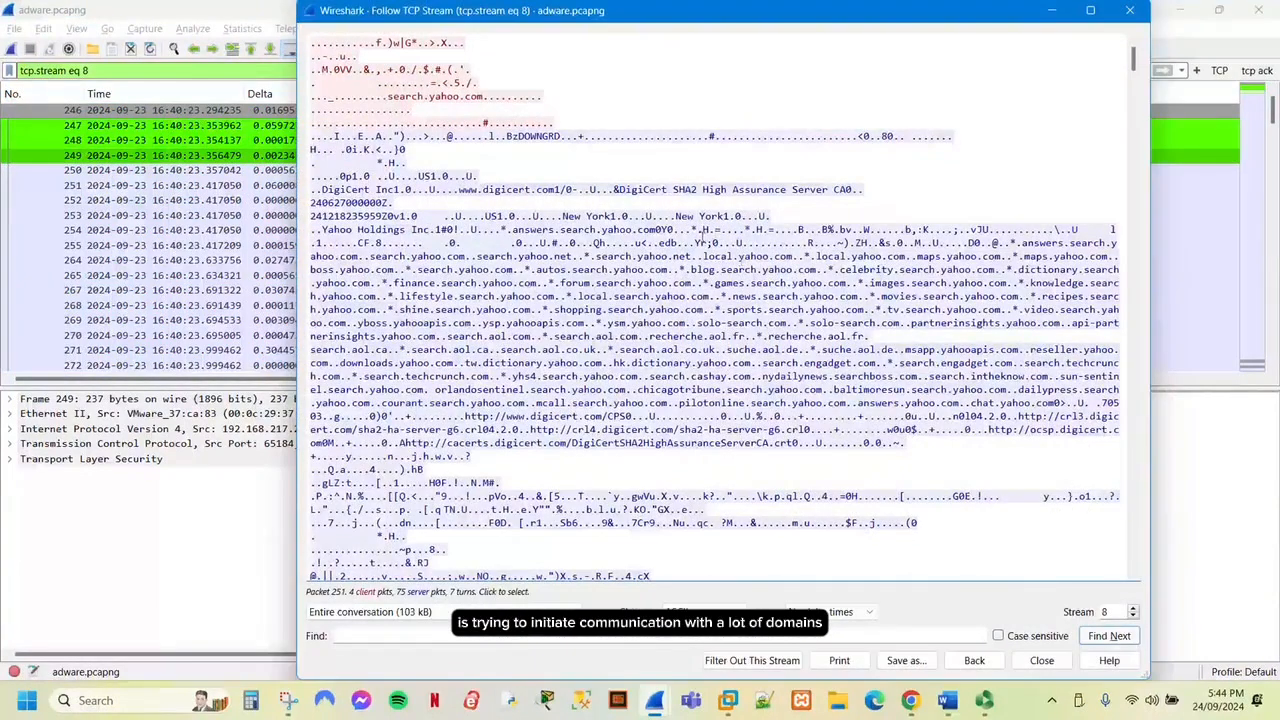
drag(412, 283, 959, 403)
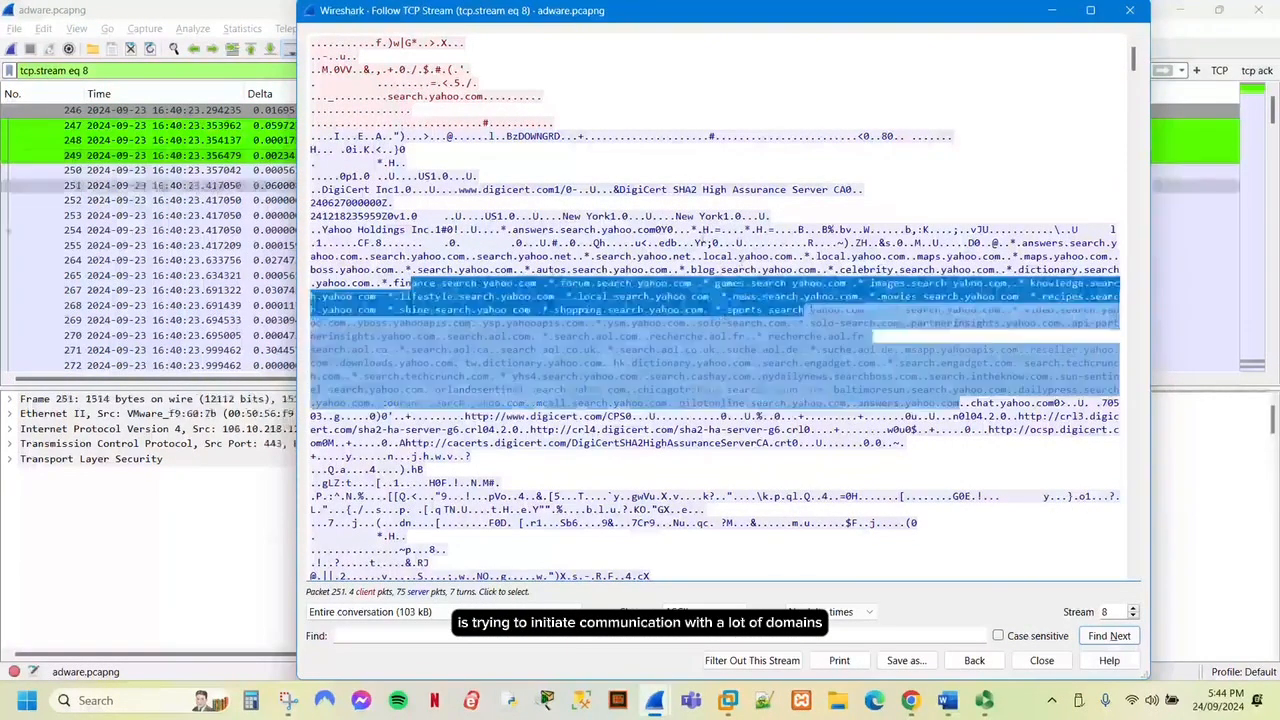
scroll(959, 403, down, 2)
scroll(912, 316, down, 3)
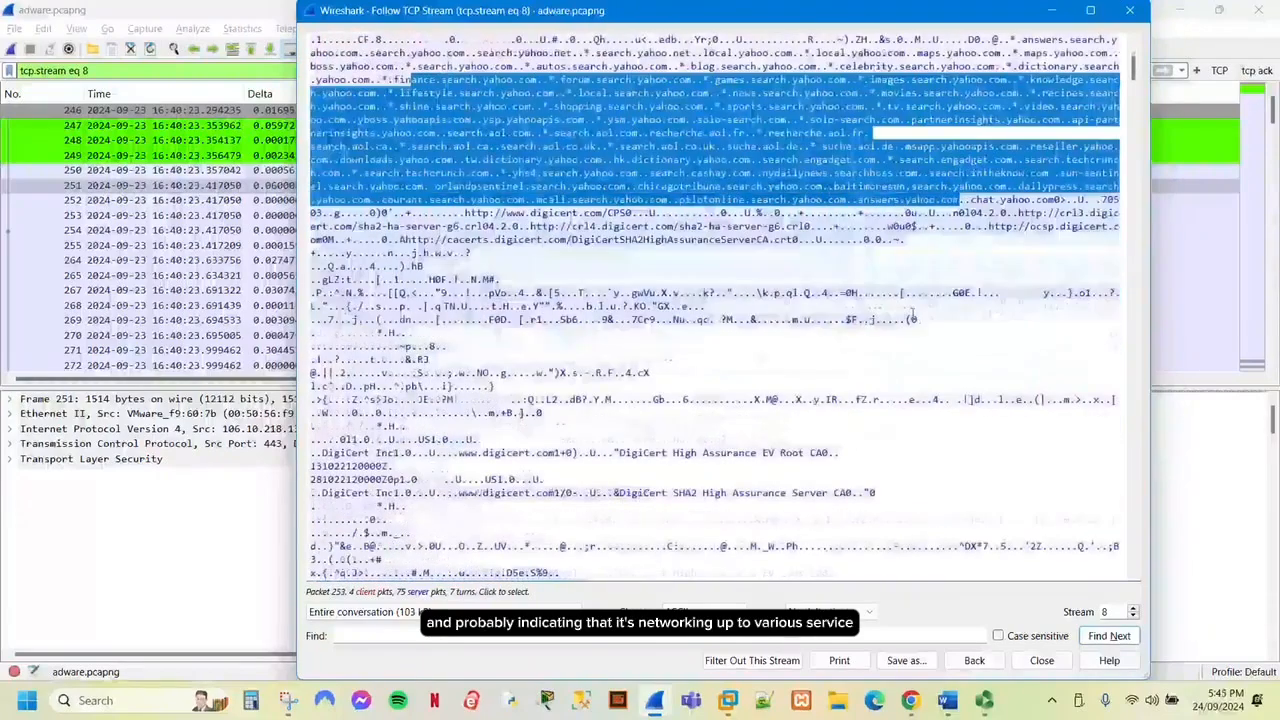
scroll(912, 316, up, 2)
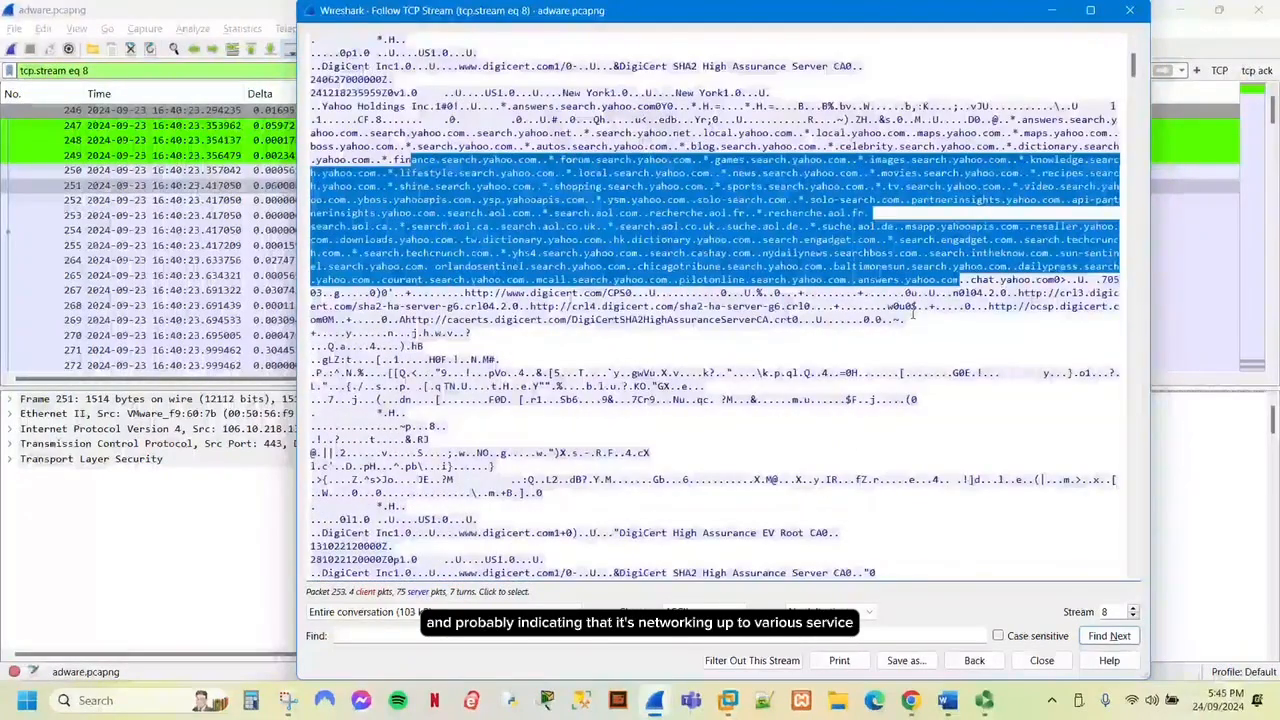
scroll(912, 316, down, 10)
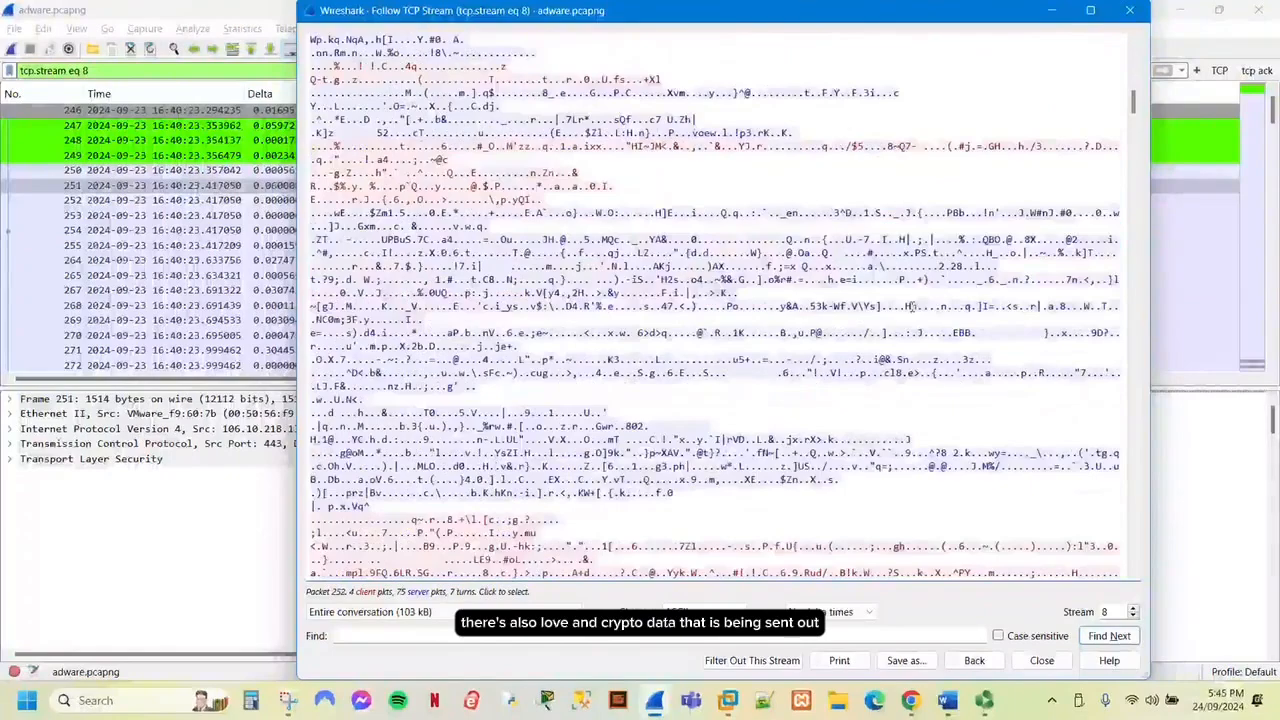
scroll(914, 310, down, 5)
drag(1134, 118, 1177, 561)
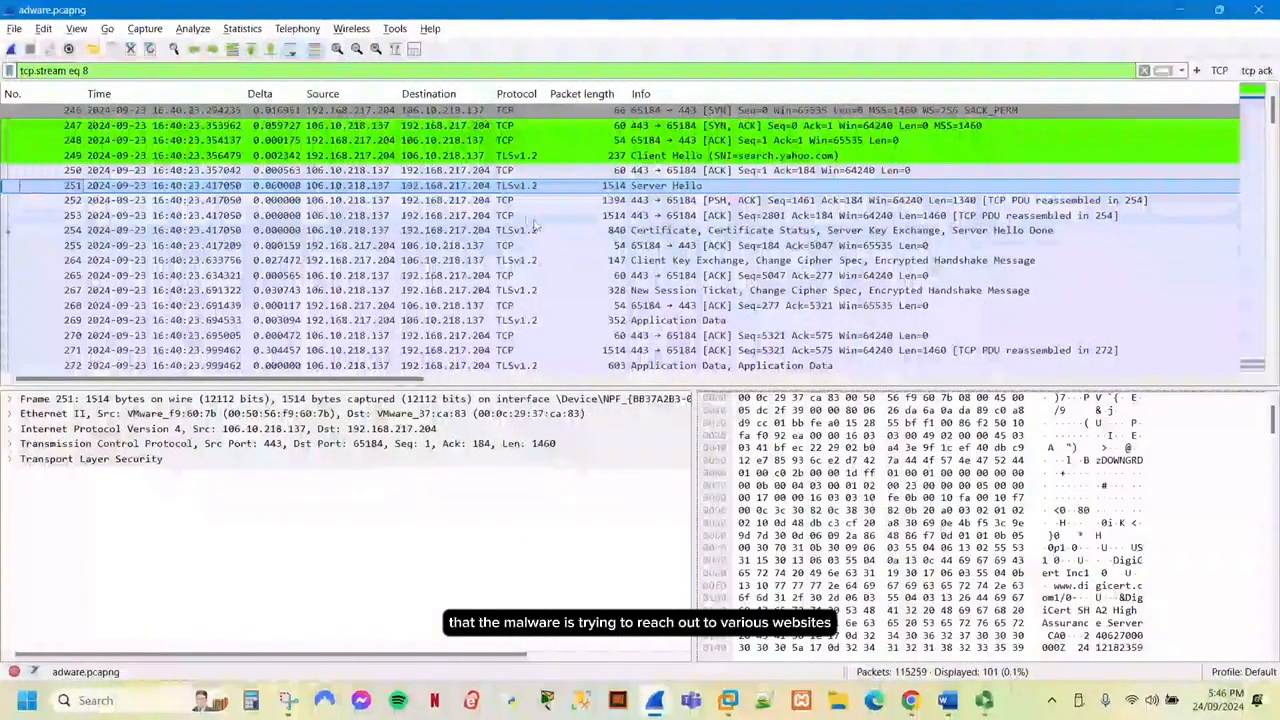
Show the general DNS statistics with rcode, query type and answer type counts.
click(242, 28)
mouse_move(470, 331)
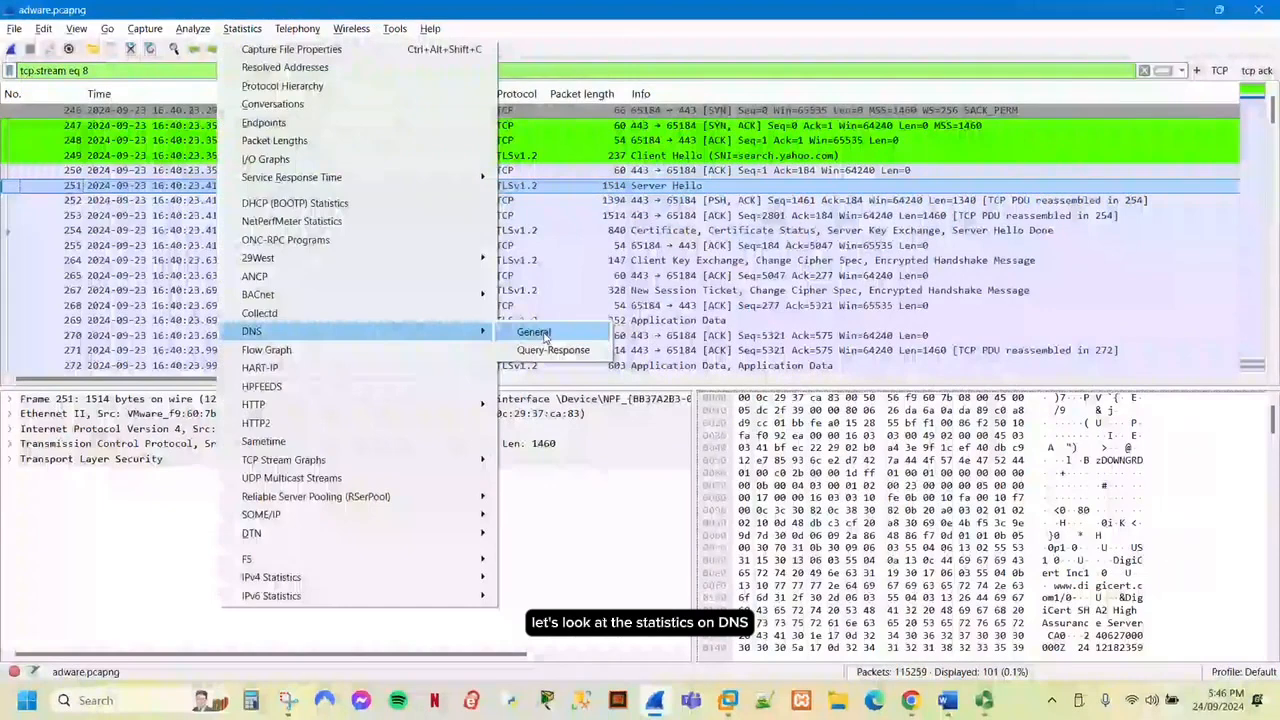
click(534, 332)
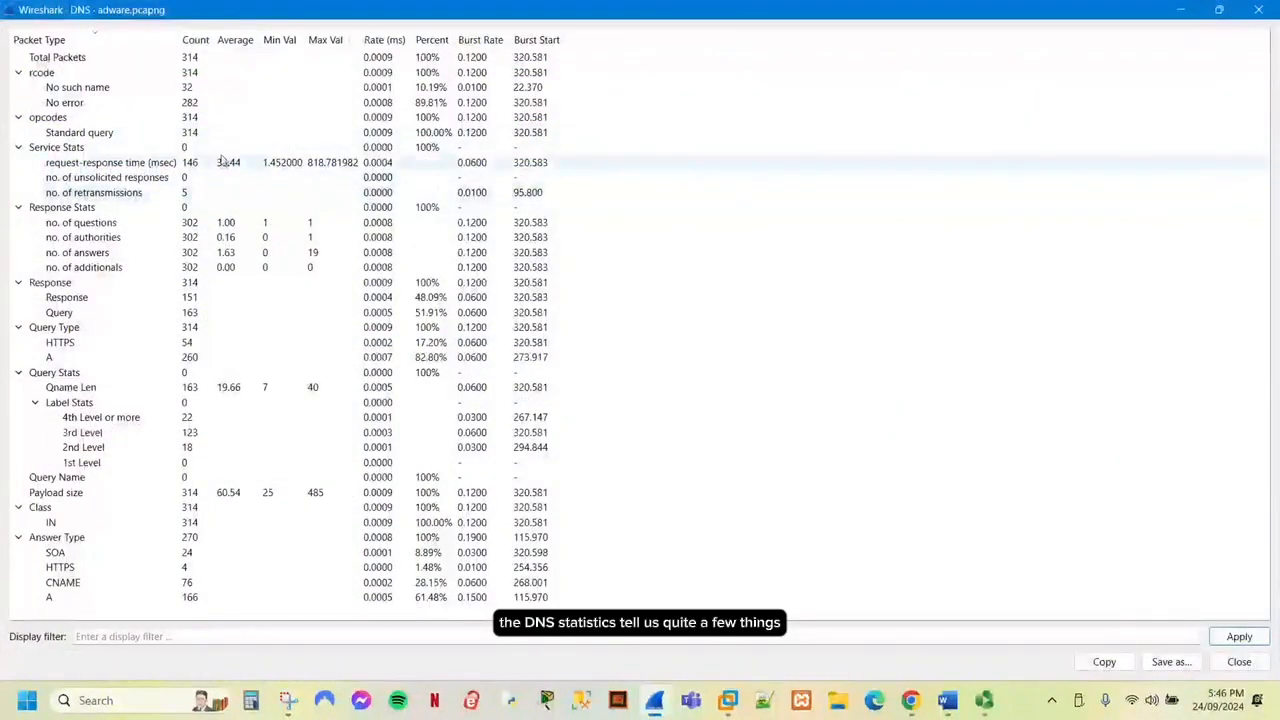